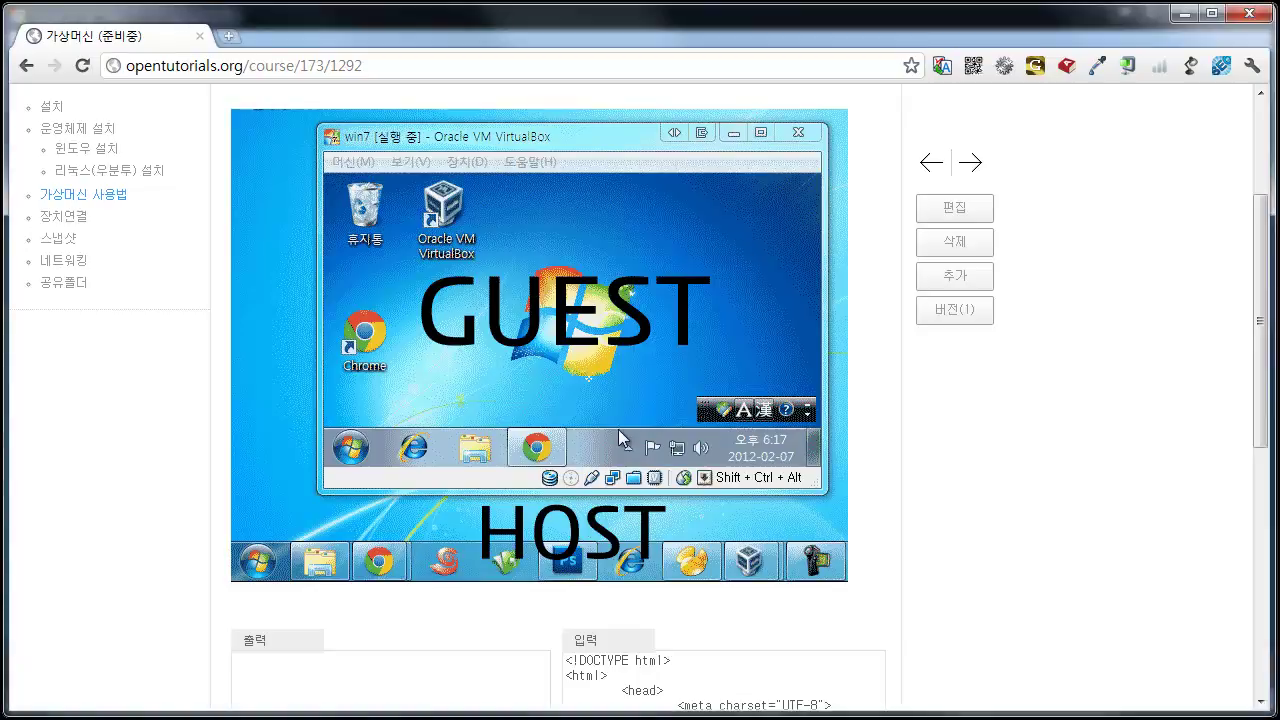
# Minimize the course page in the browser and bring up the VirtualBox Manager window
pyautogui.scroll(2, 618, 429)
pyautogui.scroll(-2, 618, 429)
pyautogui.moveTo(243, 716)
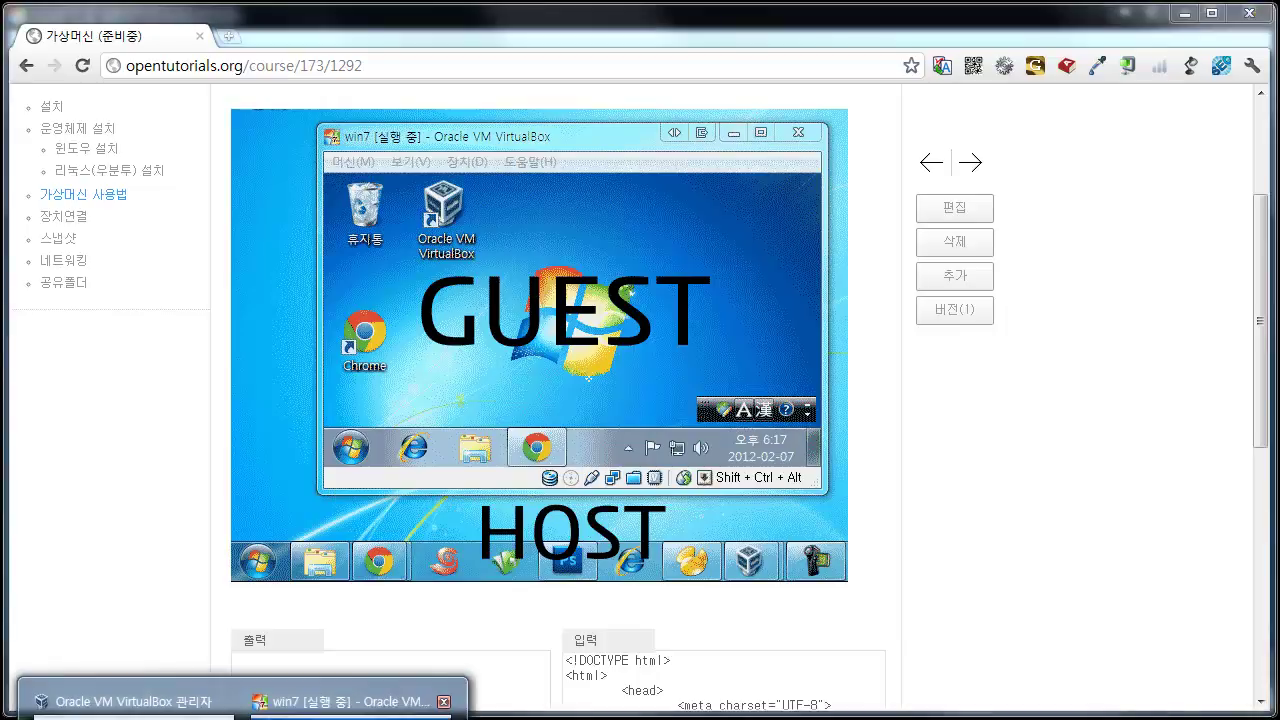
pyautogui.click(130, 701)
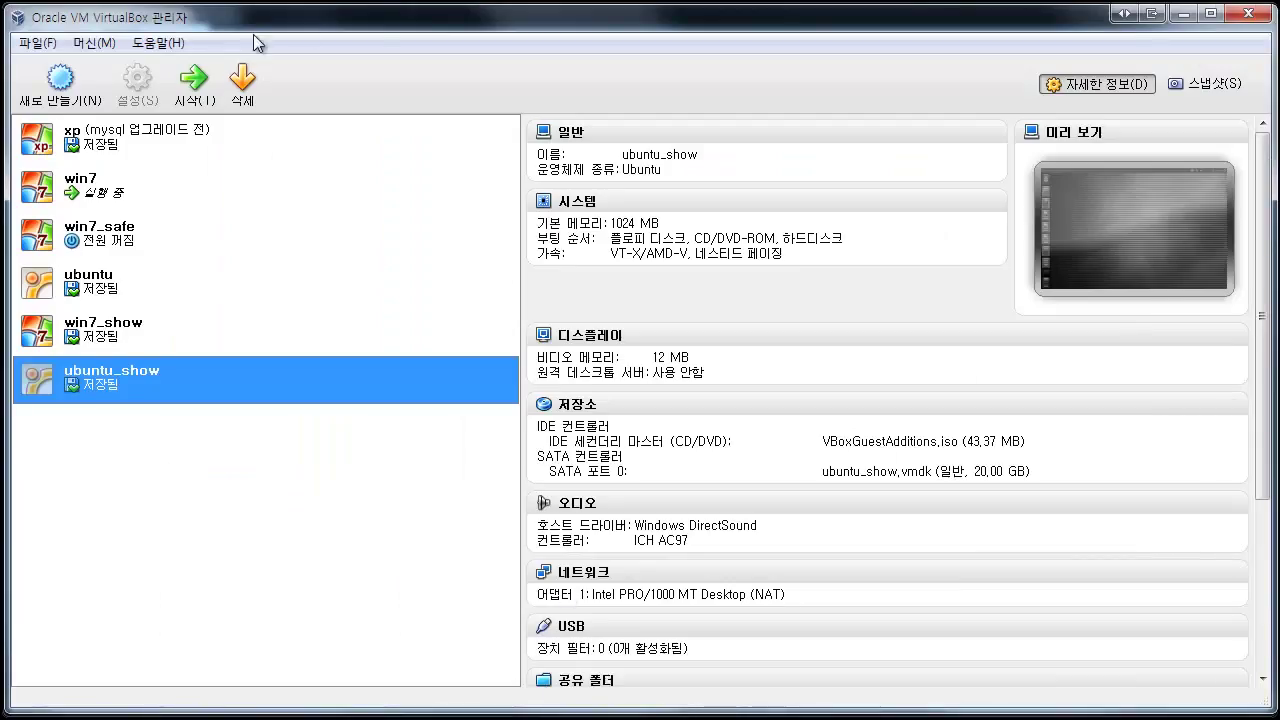
pyautogui.click(1182, 13)
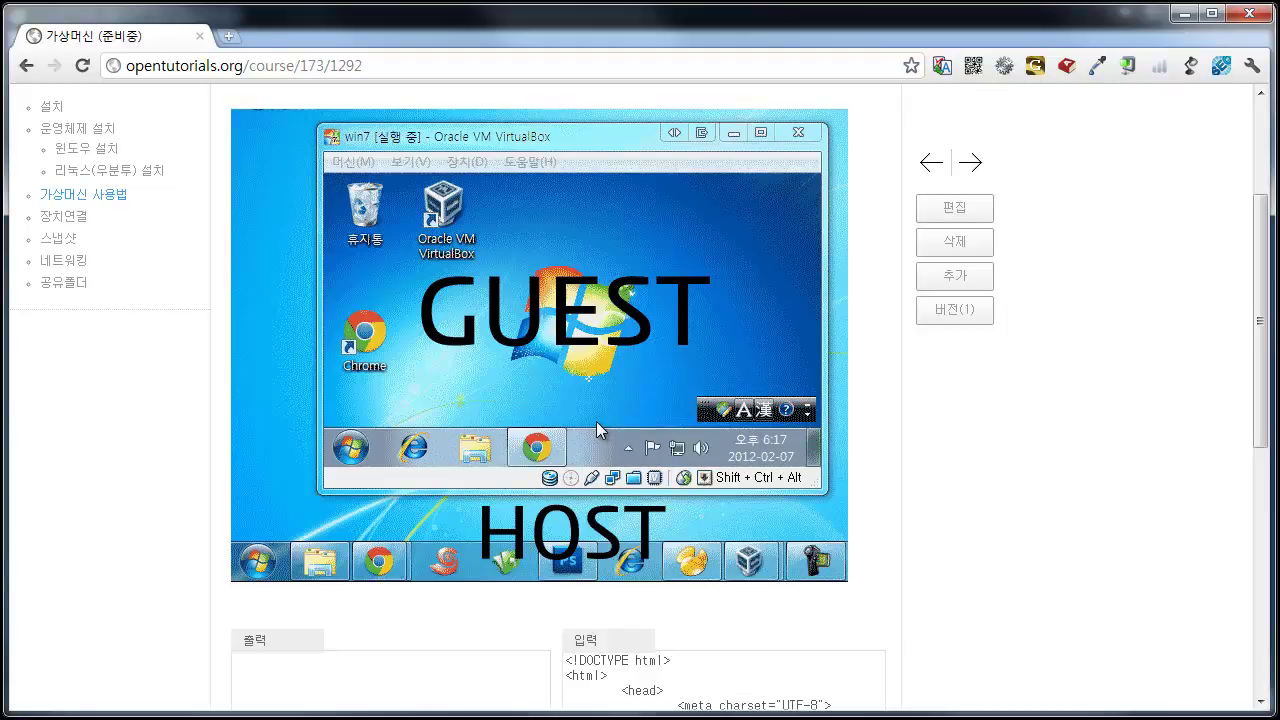
pyautogui.click(1184, 13)
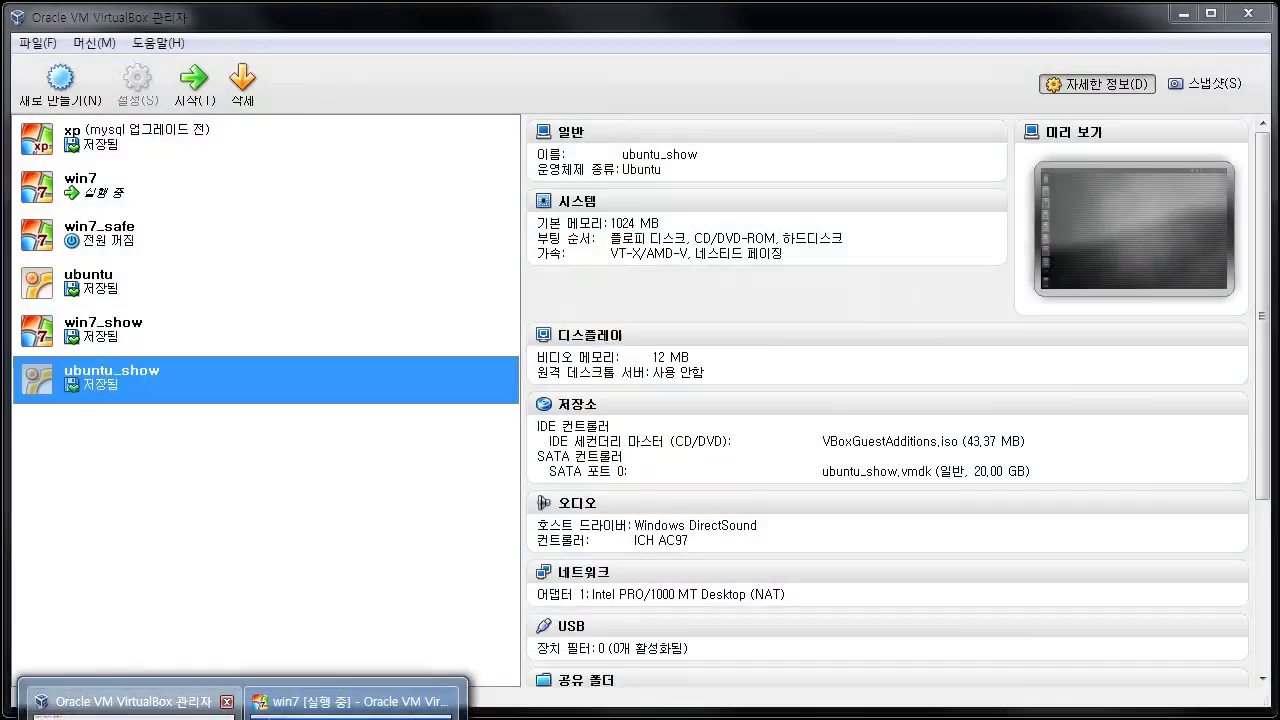
pyautogui.click(130, 701)
# Look through the details of the virtual machines, including win7_show, ubuntu_show, win7_safe, win7 and xp, finishing on win7_show
pyautogui.click(206, 338)
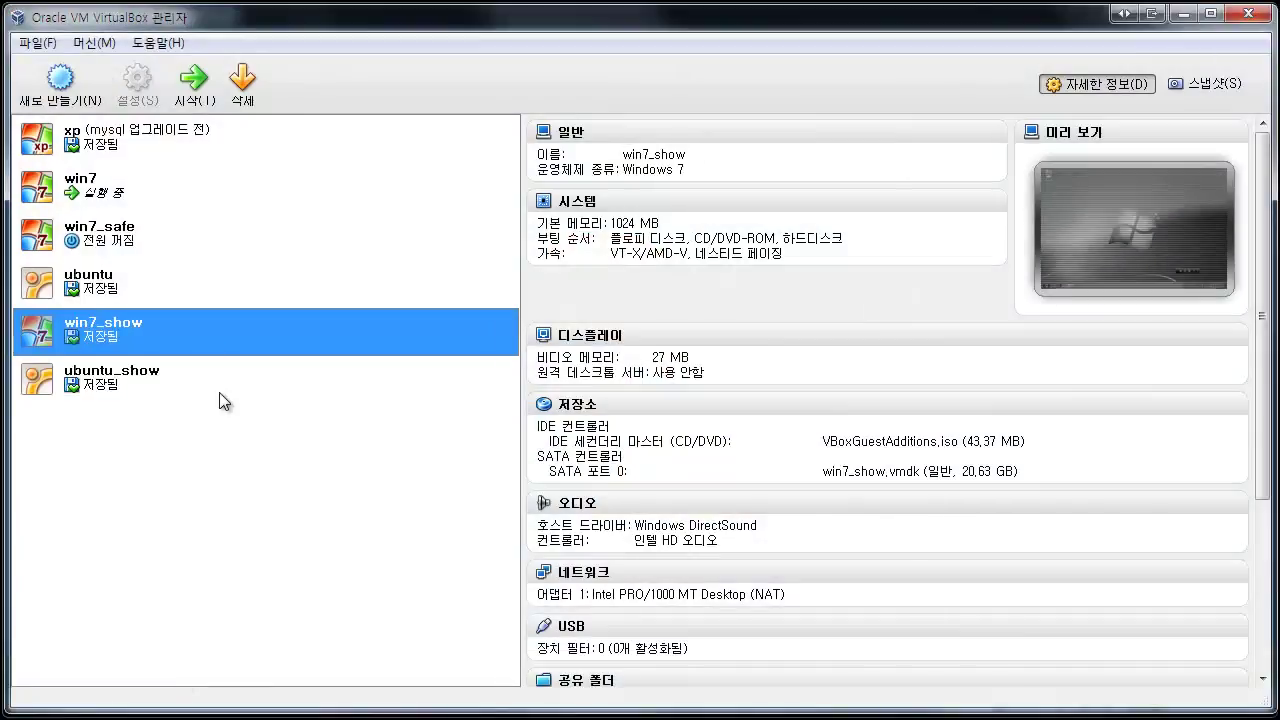
pyautogui.click(160, 373)
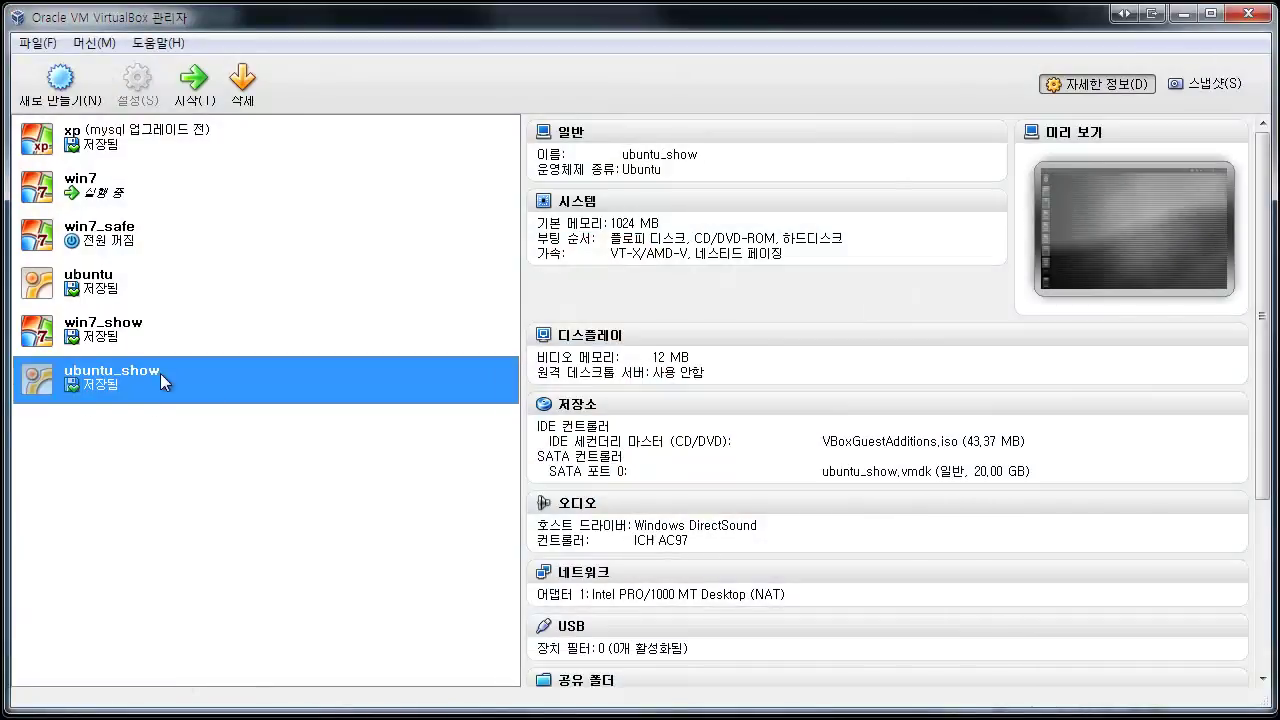
pyautogui.click(150, 226)
pyautogui.click(142, 182)
pyautogui.click(142, 146)
pyautogui.click(142, 204)
pyautogui.click(142, 230)
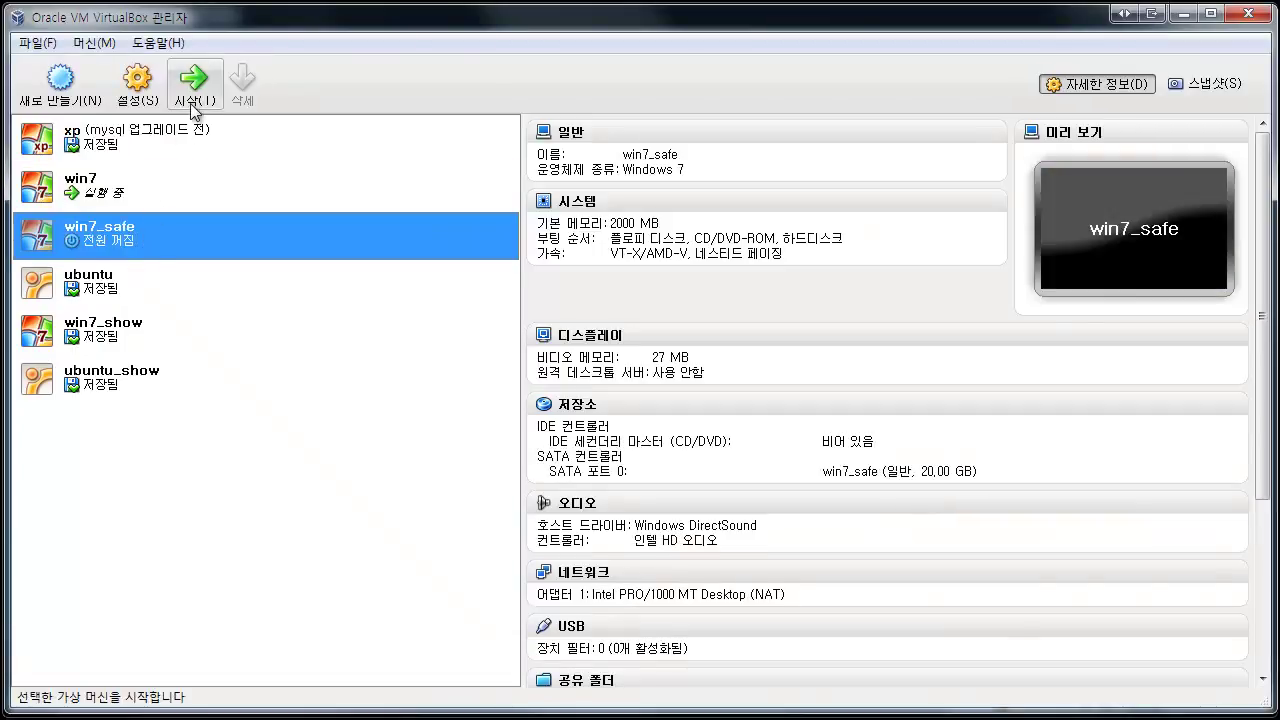
pyautogui.click(170, 326)
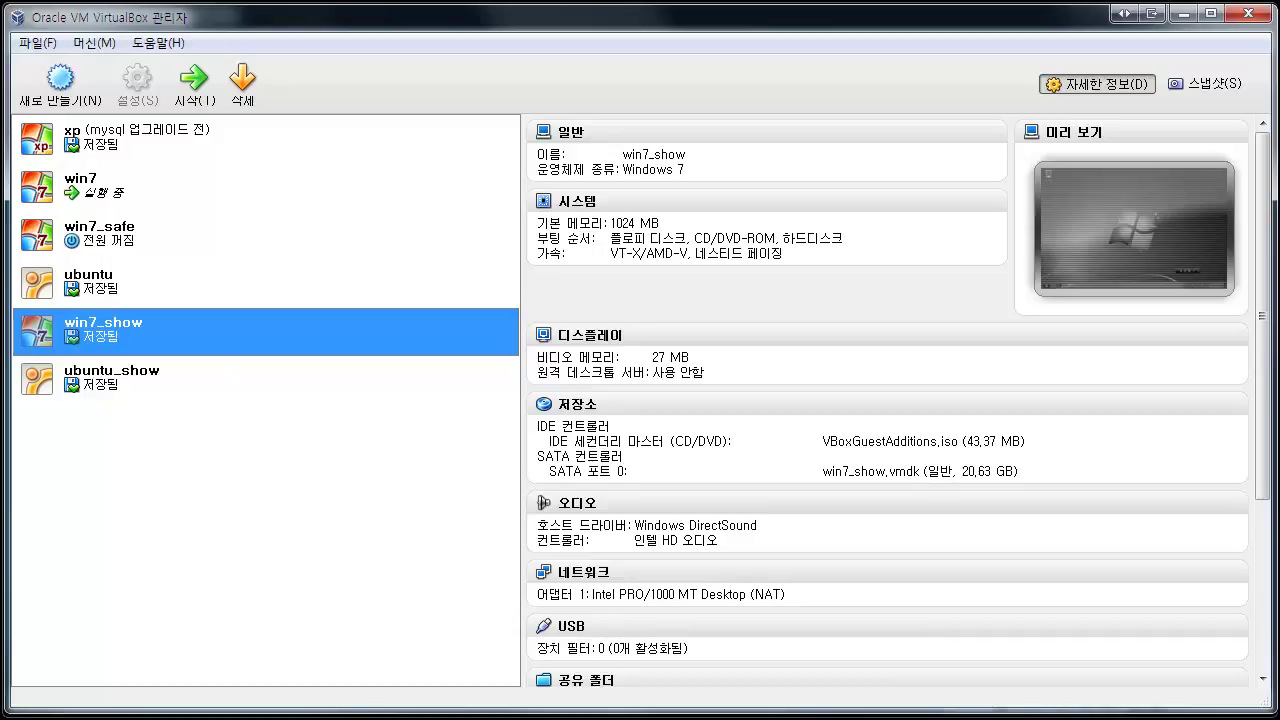
# Switch to the running win7 virtual machine window and review its machine and view commands
pyautogui.click(330, 698)
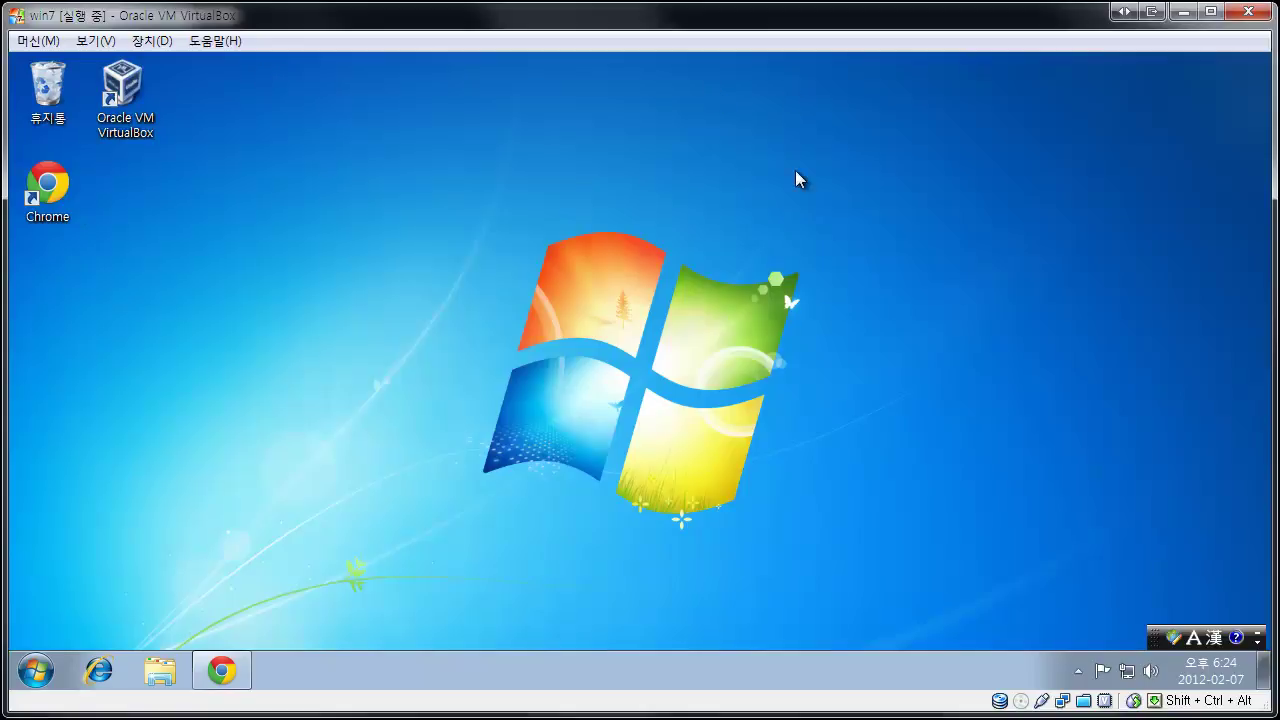
pyautogui.click(38, 40)
pyautogui.moveTo(83, 46)
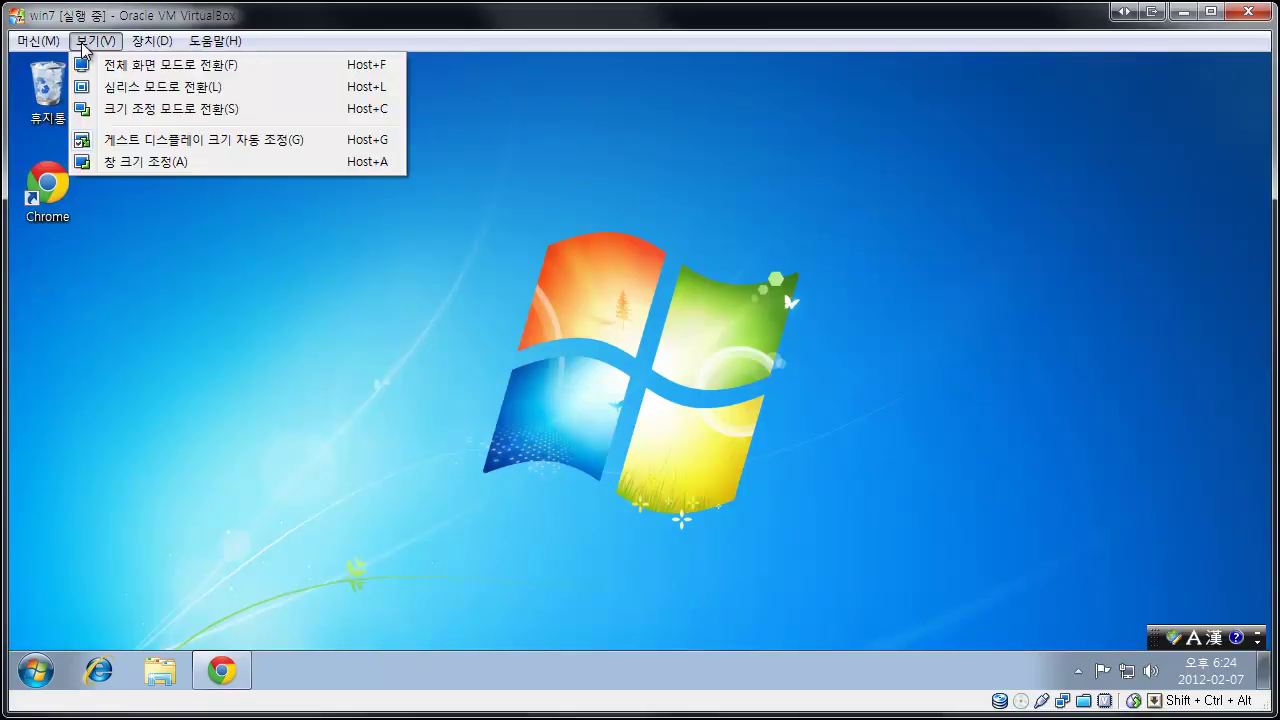
pyautogui.click(655, 253)
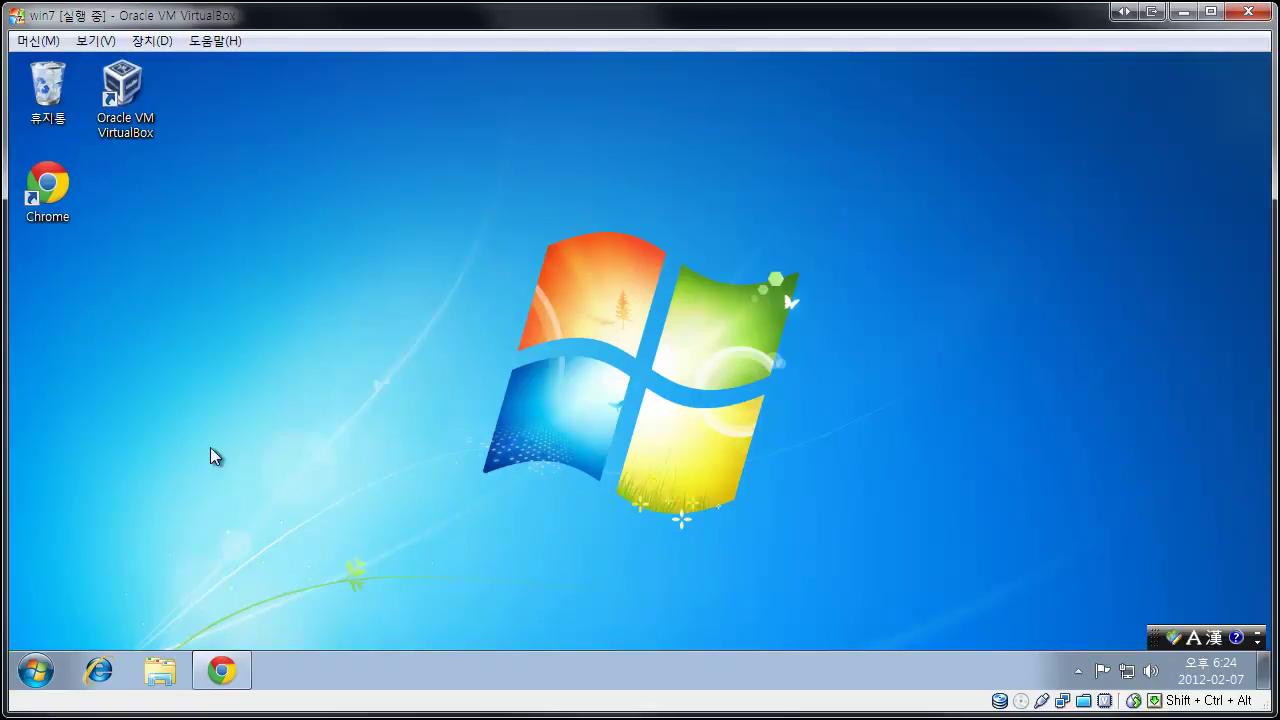
# Review the guest system's shutdown command and the three options for closing the win7 virtual machine, then cancel closing it
pyautogui.click(32, 685)
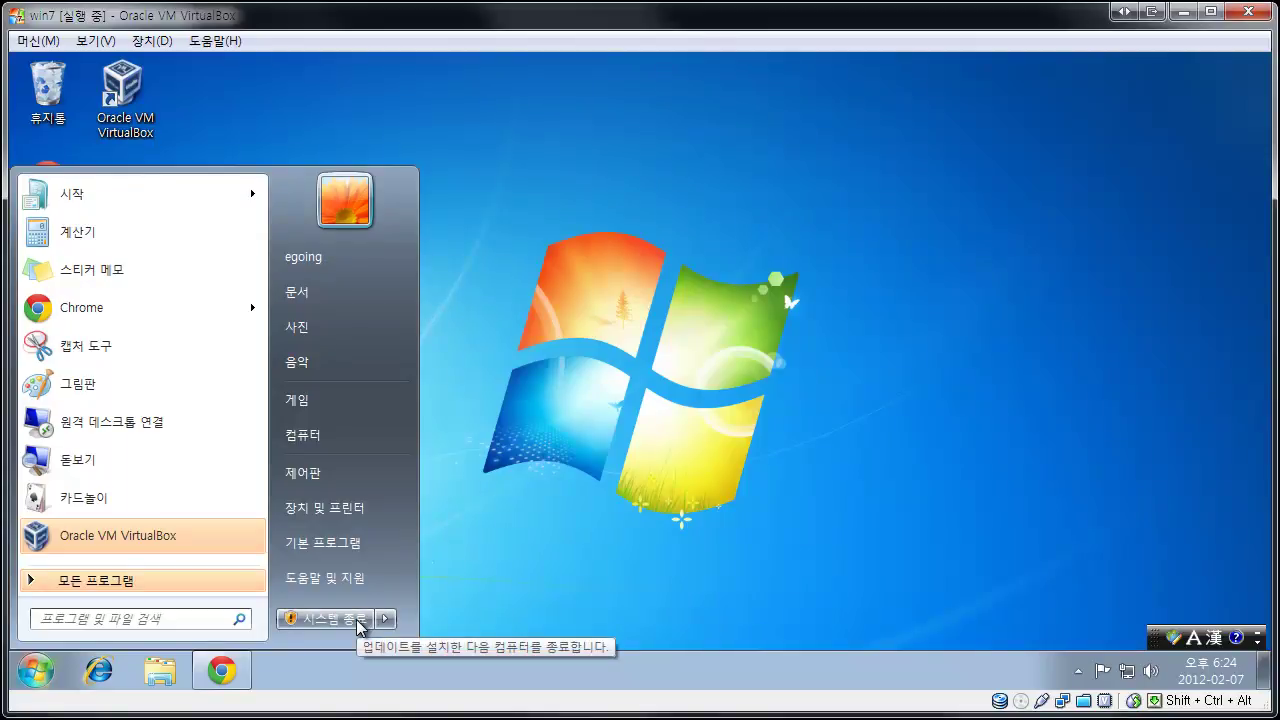
pyautogui.click(555, 571)
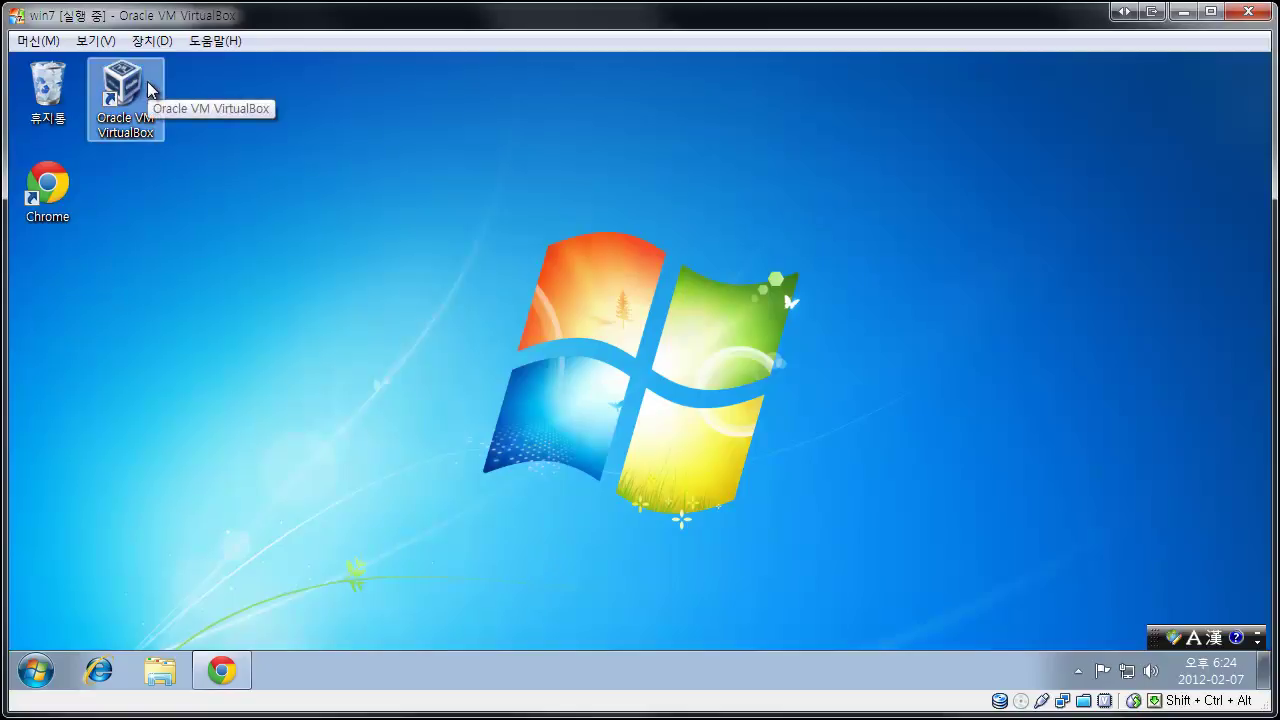
pyautogui.click(1245, 12)
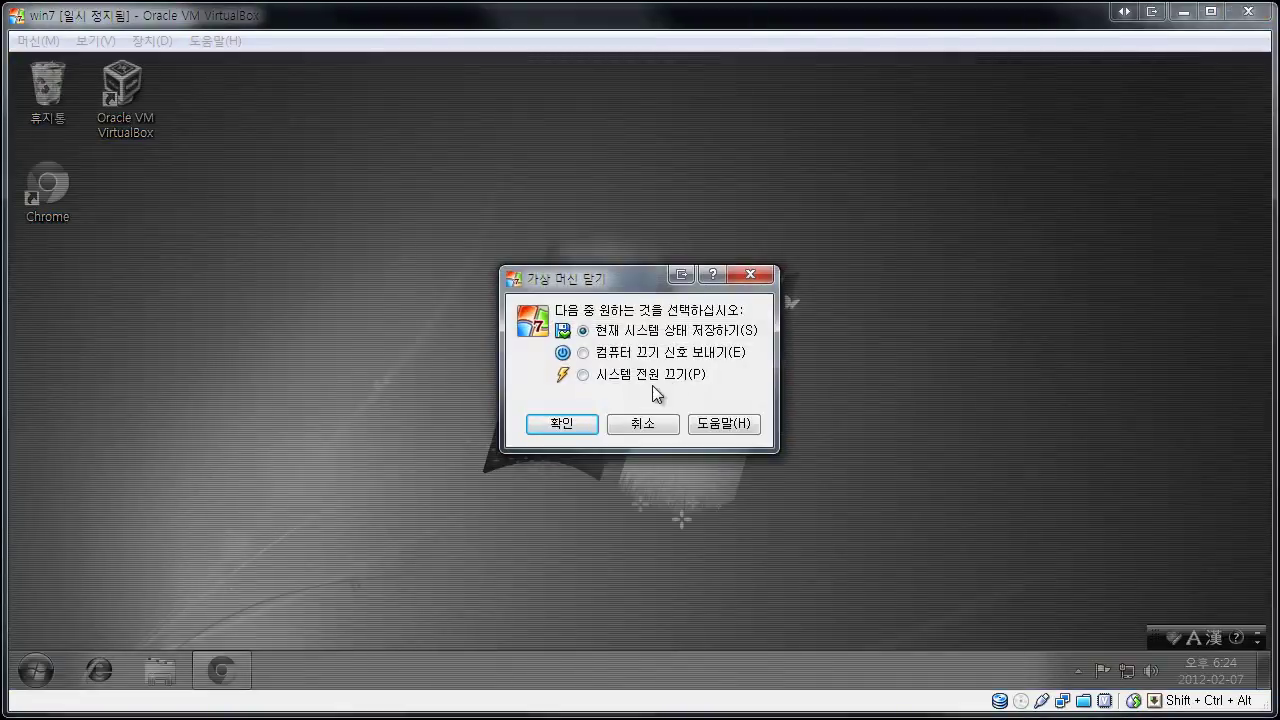
pyautogui.click(650, 378)
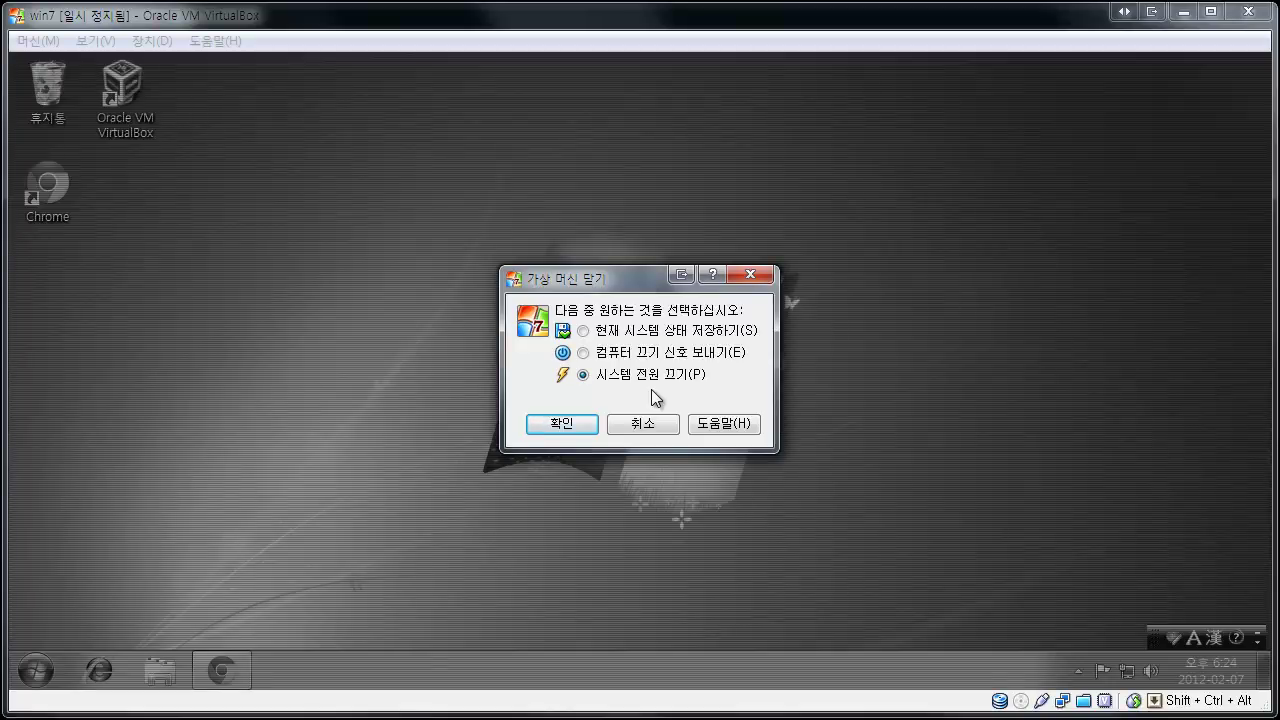
pyautogui.click(664, 358)
pyautogui.click(664, 333)
pyautogui.click(636, 428)
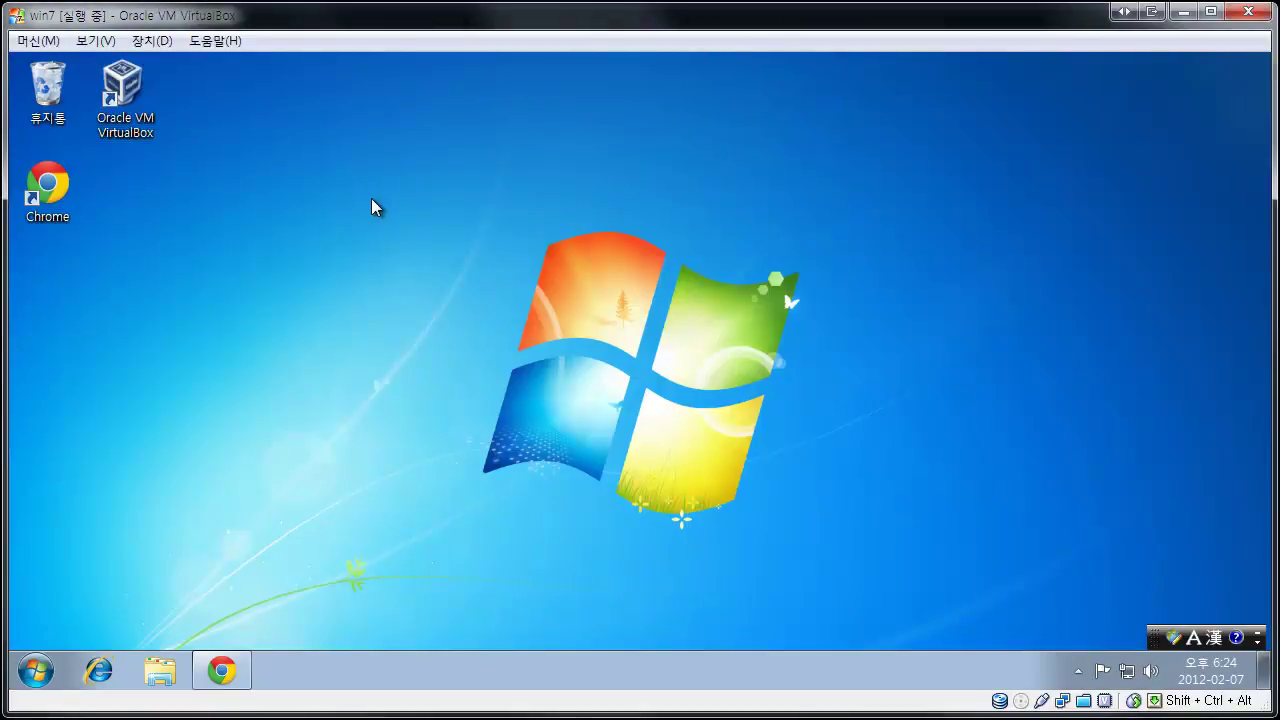
# Examine the Host key combinations assigned to the machine and view commands of the win7 window
pyautogui.click(50, 42)
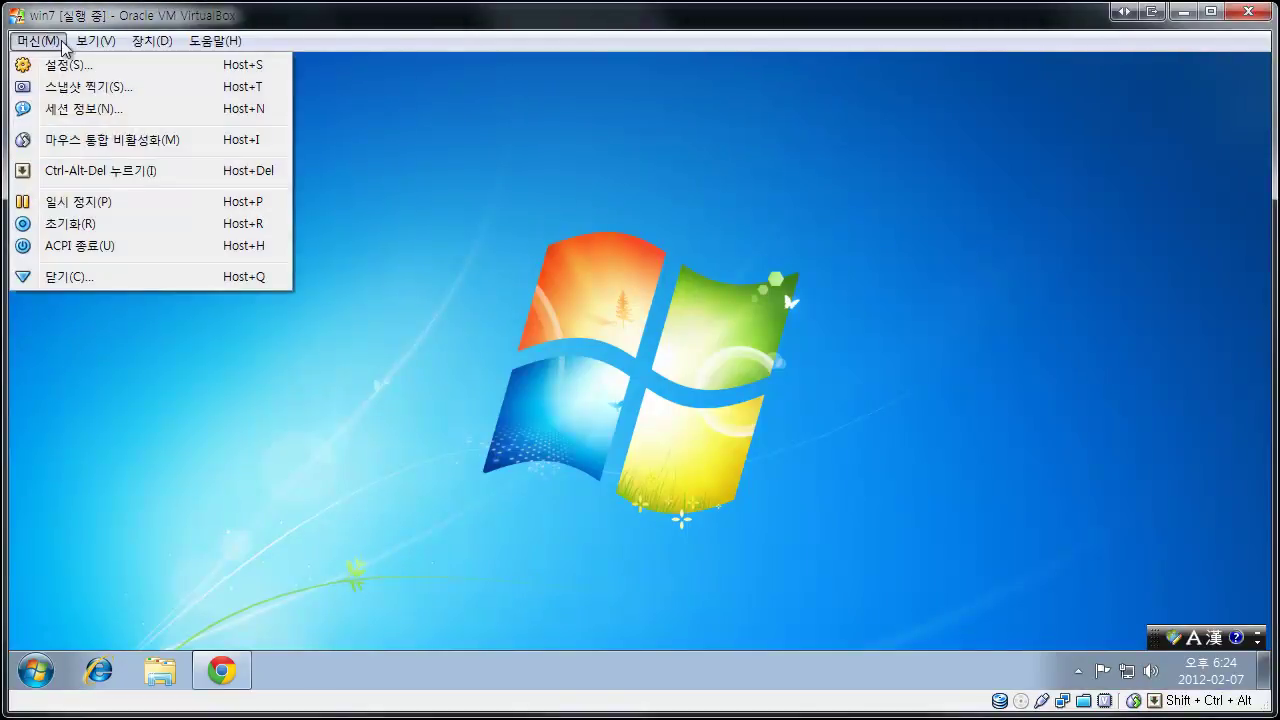
pyautogui.moveTo(133, 50)
pyautogui.moveTo(90, 42)
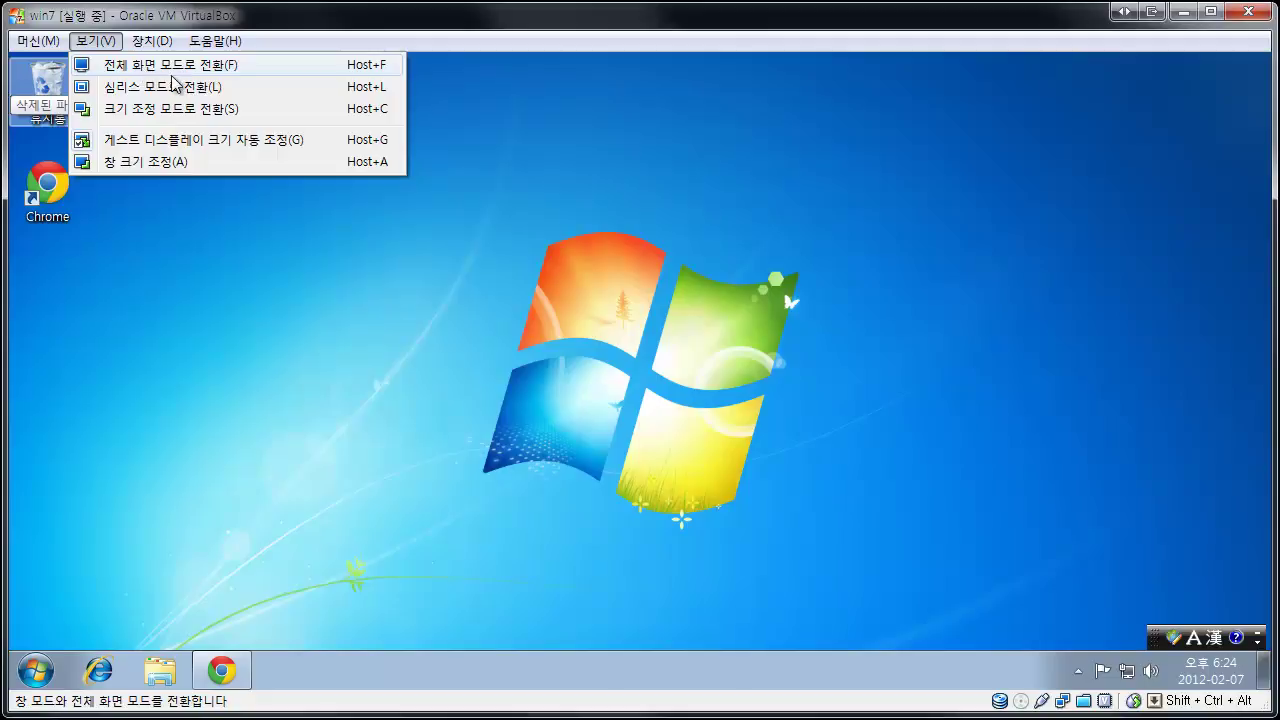
pyautogui.click(445, 150)
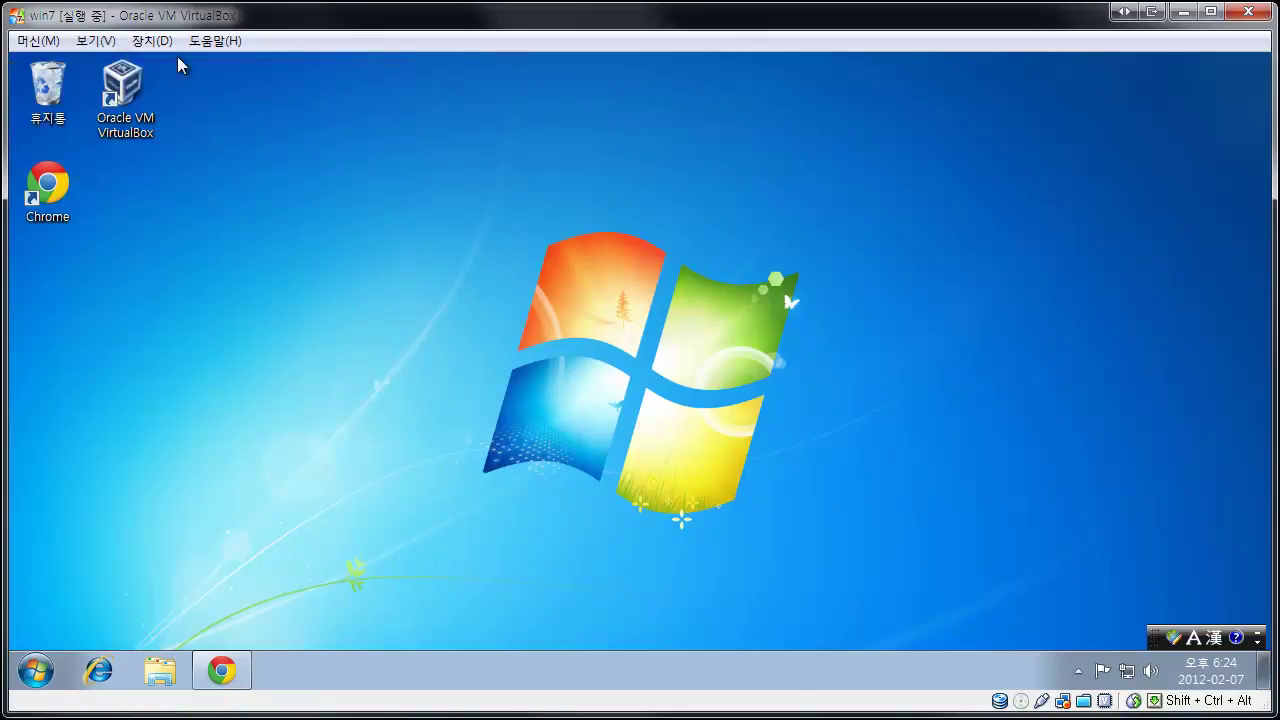
# Open the win7 virtual machine's settings and close them without making changes
pyautogui.press('Control_R+s')
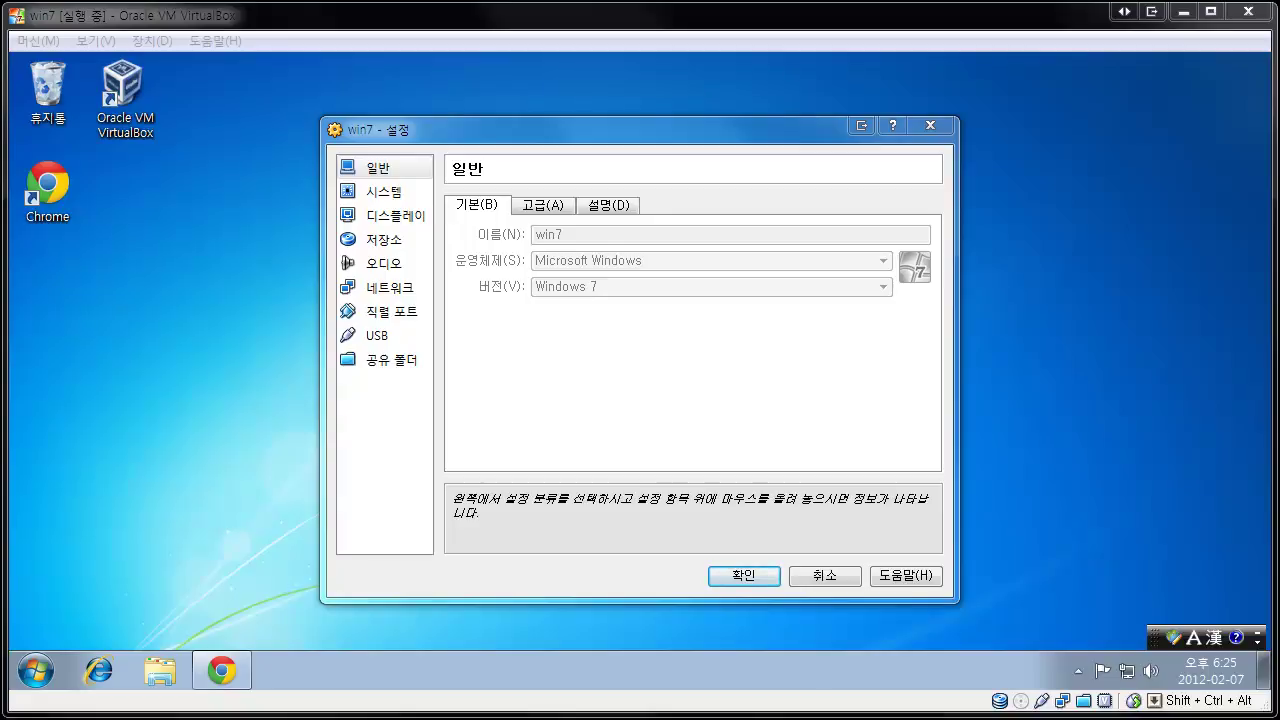
pyautogui.click(79, 43)
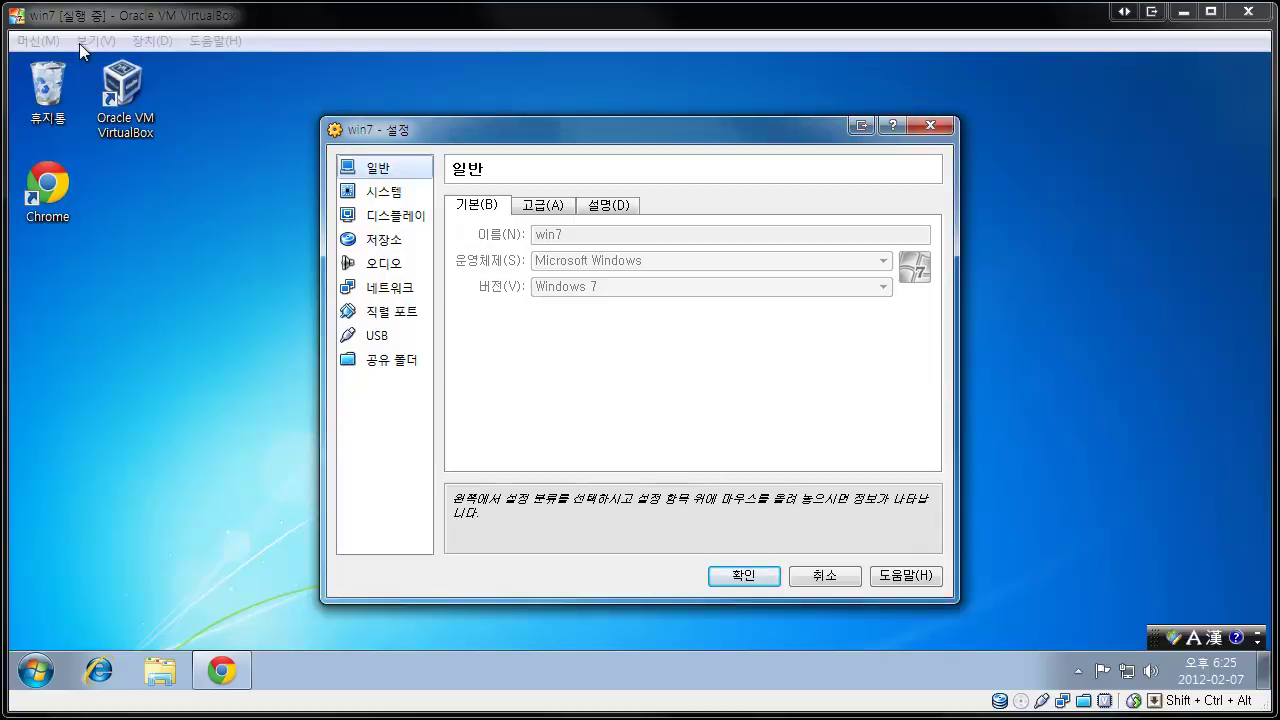
pyautogui.click(824, 578)
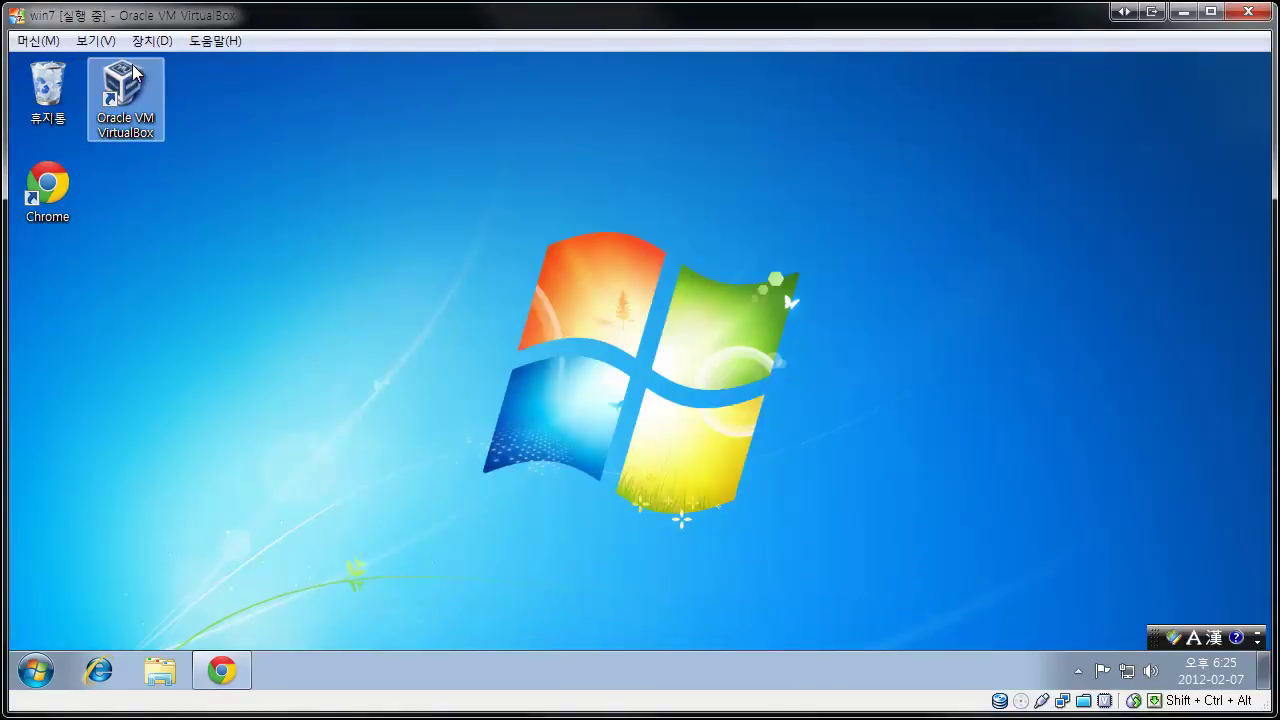
# Check the full-screen mode command, then open the VirtualBox Manager's global preferences at the input (입력) category
pyautogui.click(95, 41)
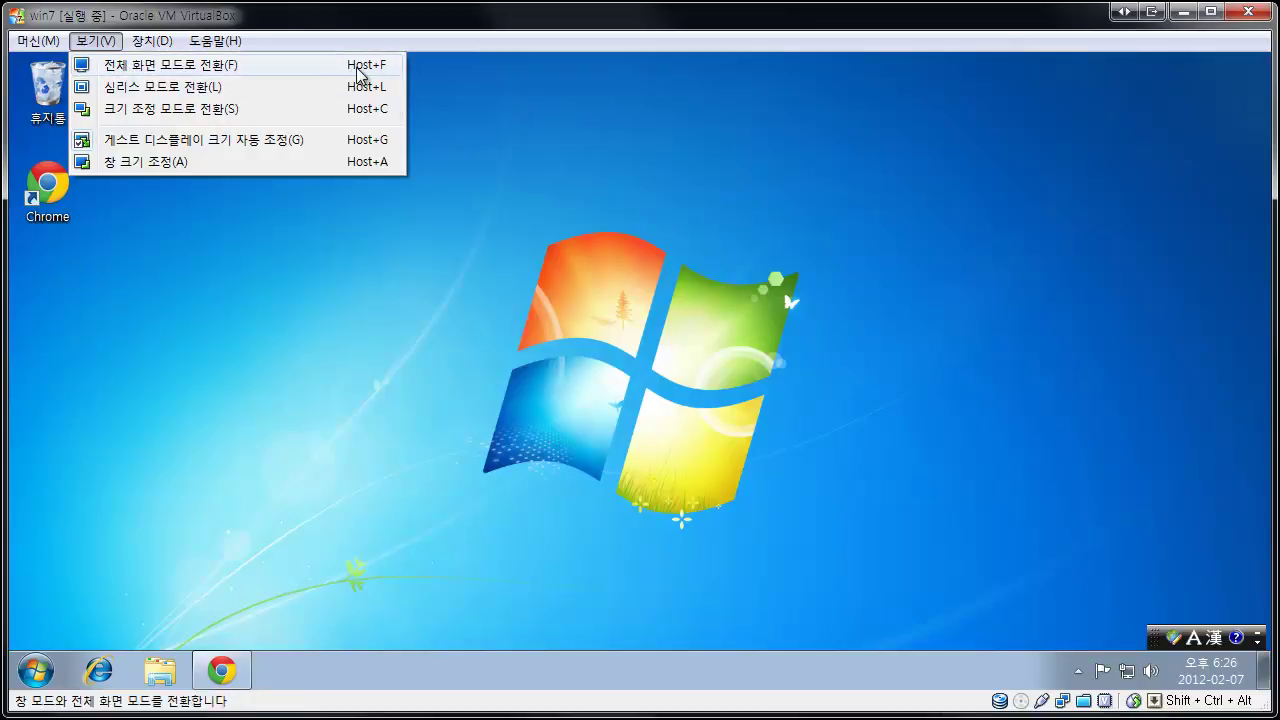
pyautogui.press('Control_R+f')
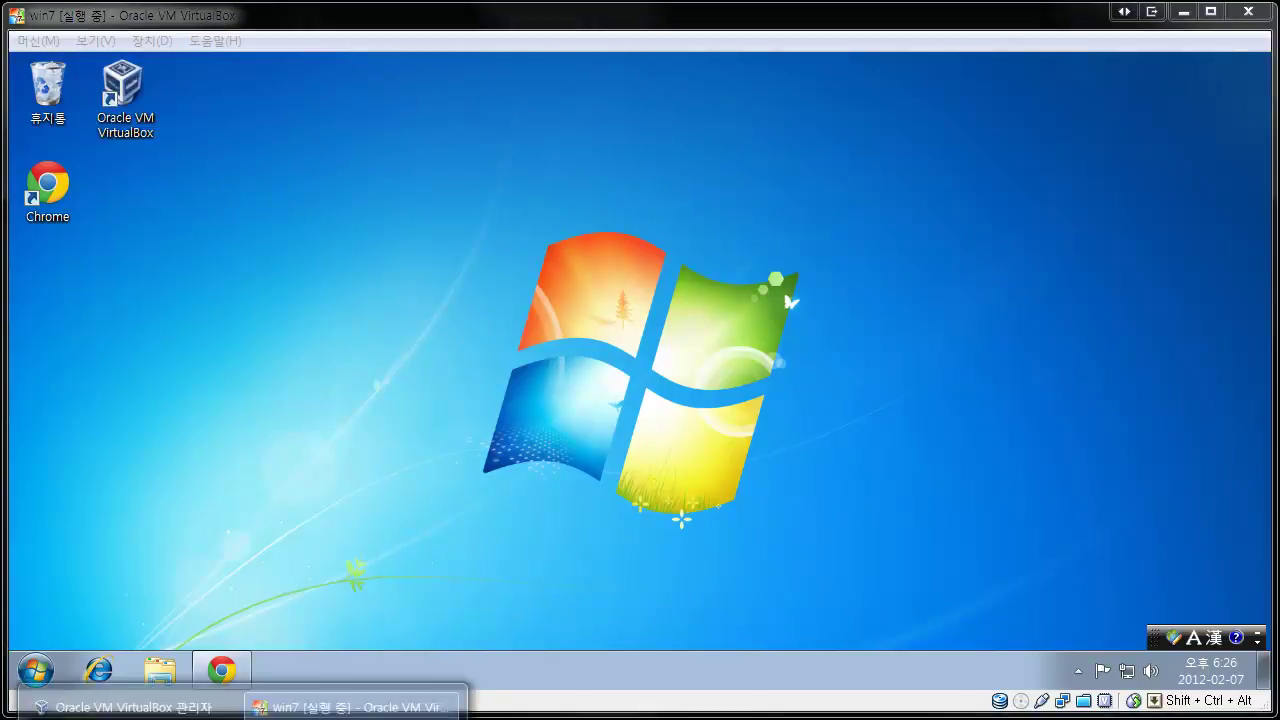
pyautogui.click(120, 697)
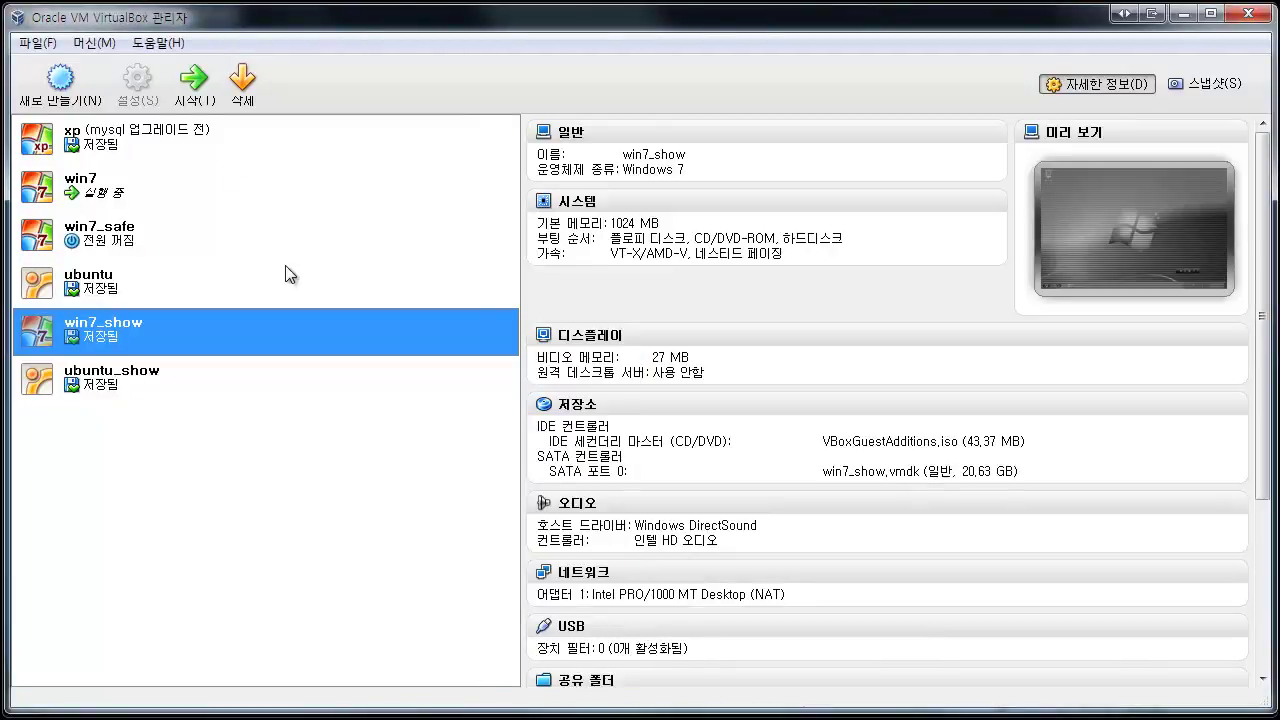
pyautogui.click(38, 44)
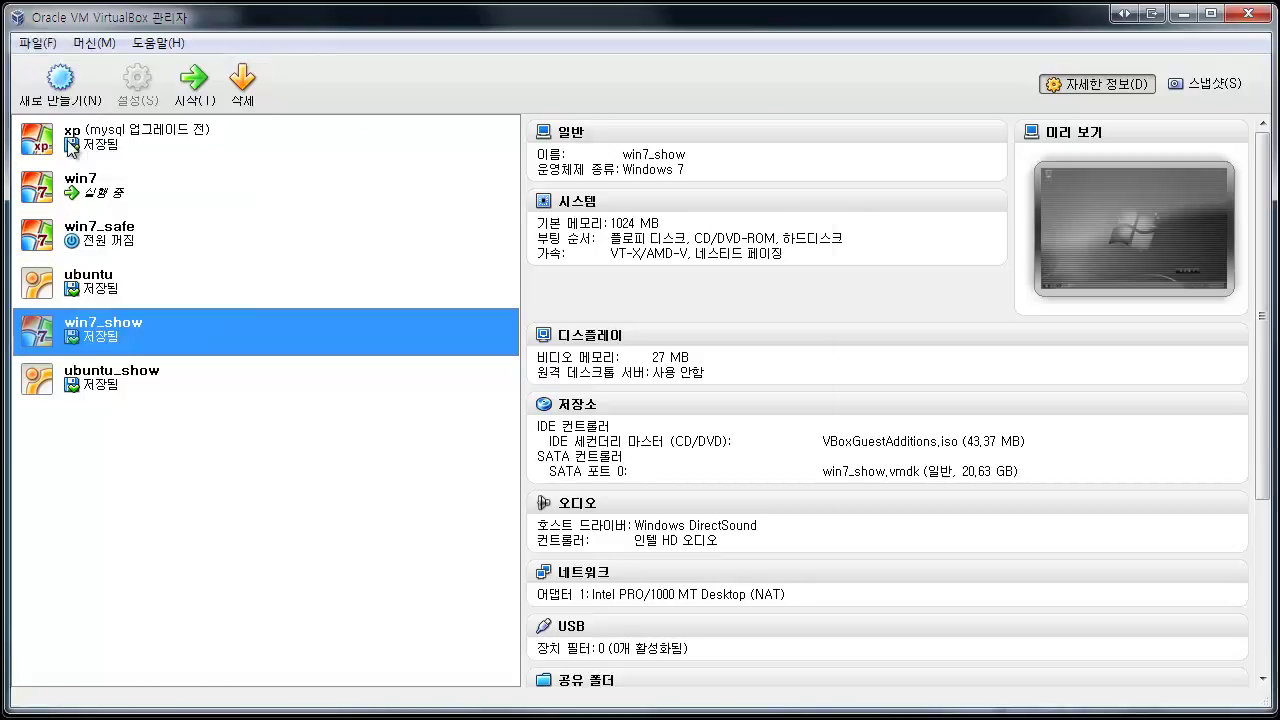
pyautogui.click(71, 148)
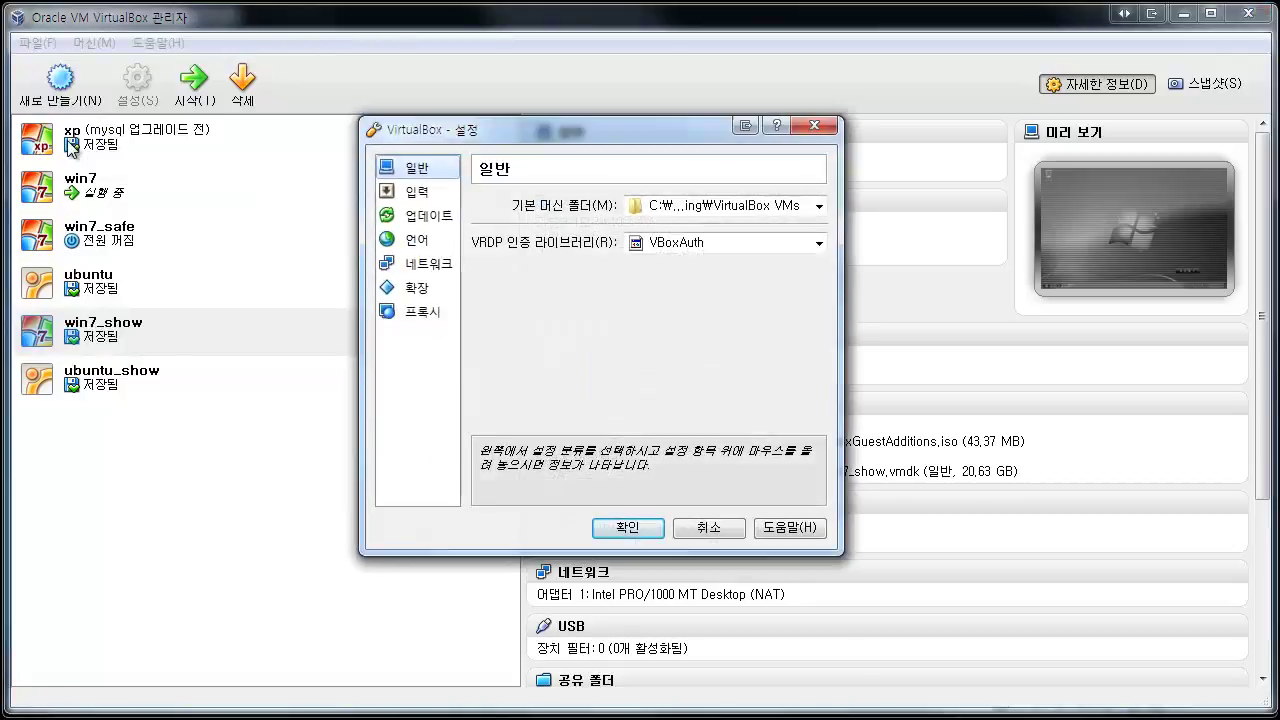
pyautogui.click(432, 196)
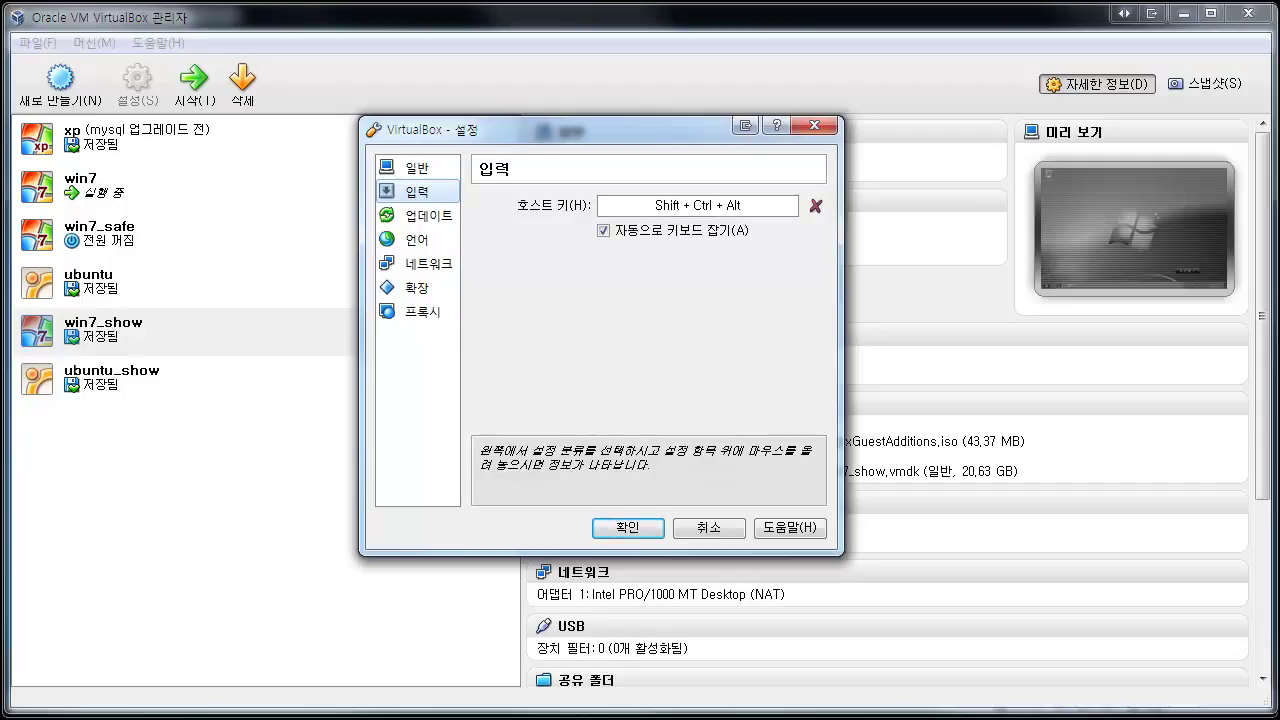
# Check the full-screen mode's Host key combination in the win7 window and return to the global input preferences
pyautogui.click(350, 703)
pyautogui.click(95, 41)
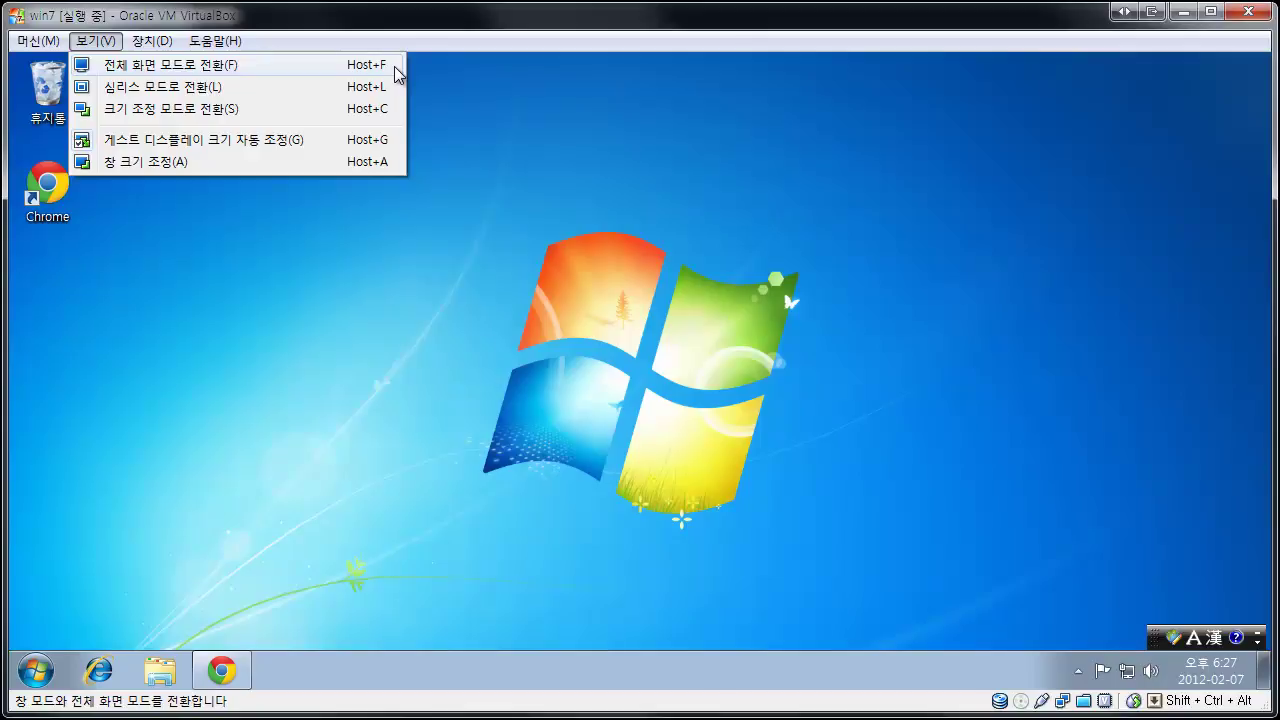
pyautogui.press('Return')
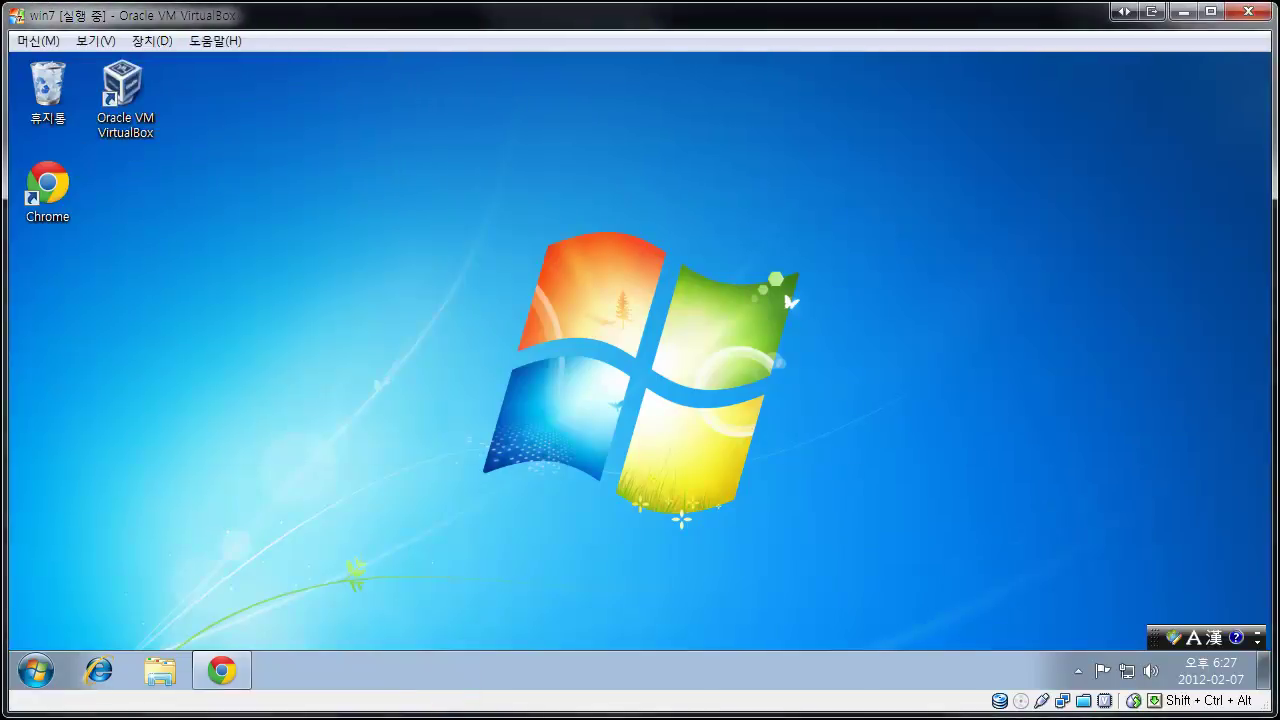
pyautogui.hotkey('alt', 'Tab')
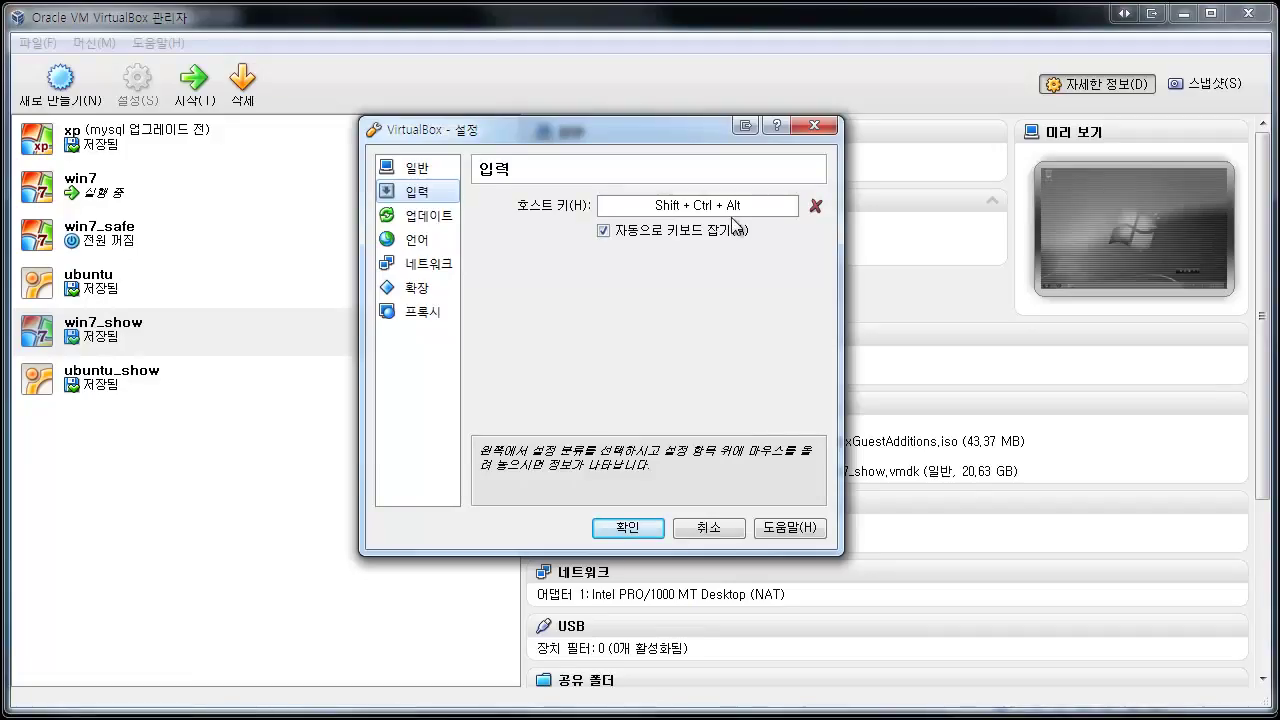
# Set the host key to Shift + Ctrl + Alt and apply the global preferences
pyautogui.click(743, 210)
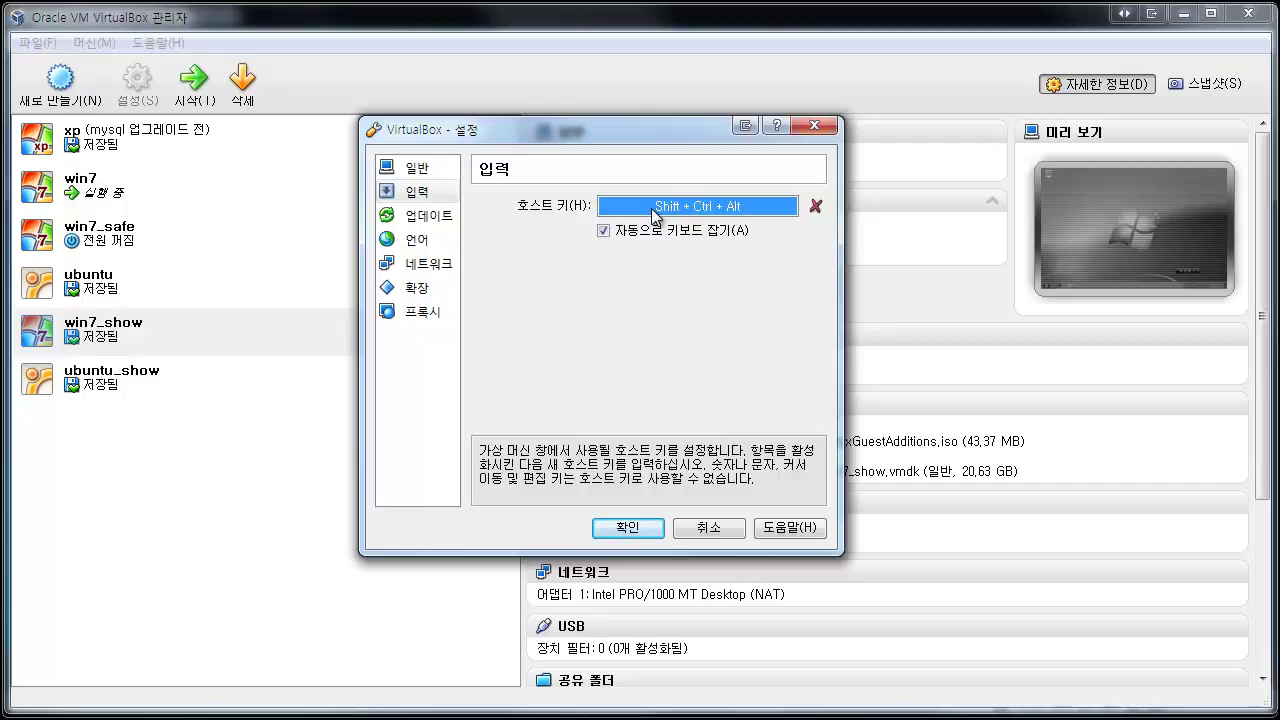
pyautogui.hotkey('ctrl', 'shift')
pyautogui.hotkey('ctrl', 'shift', 'alt')
pyautogui.click(625, 527)
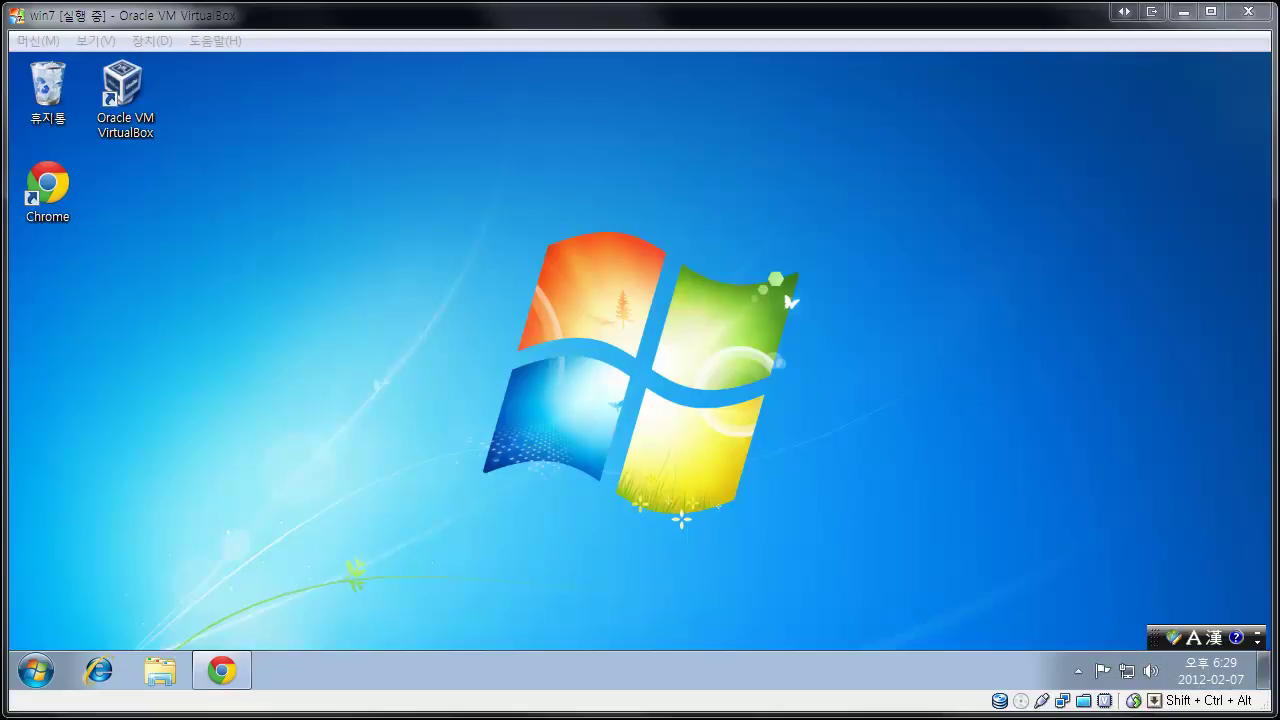
# Minimize the win7 machine window and select the running win7 virtual machine in the VirtualBox Manager
pyautogui.click(1183, 11)
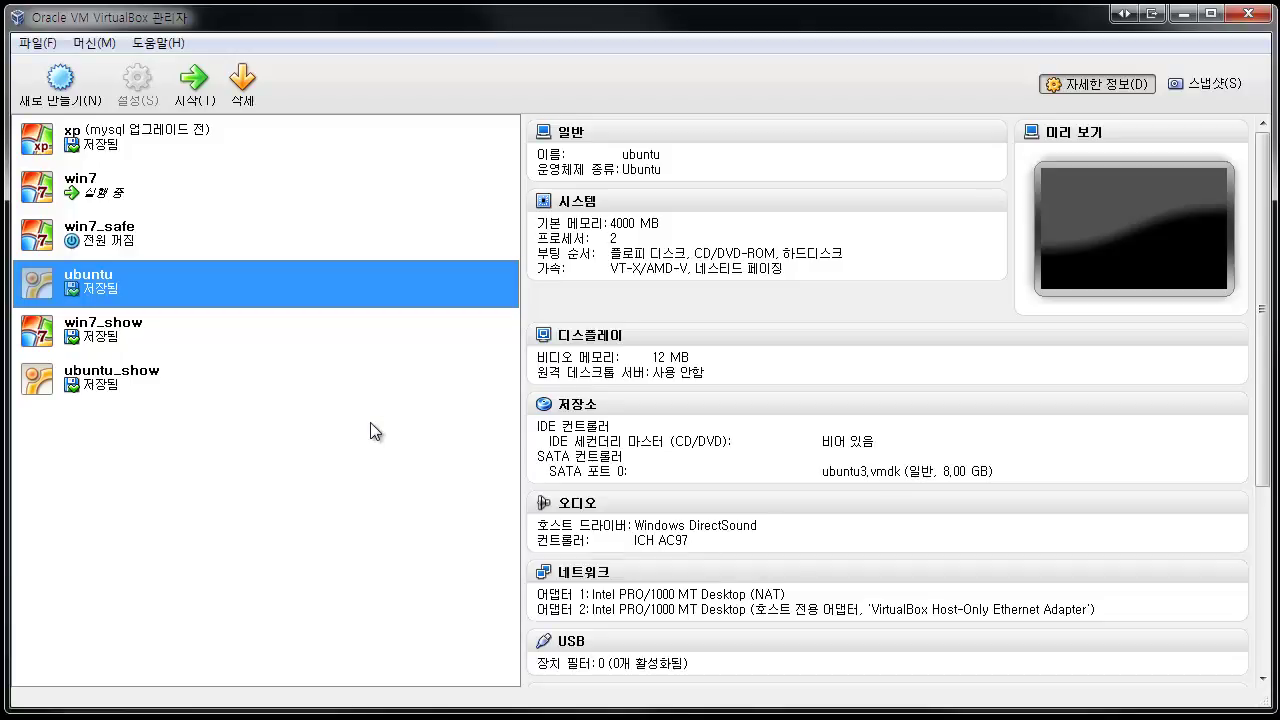
pyautogui.click(209, 240)
pyautogui.click(196, 182)
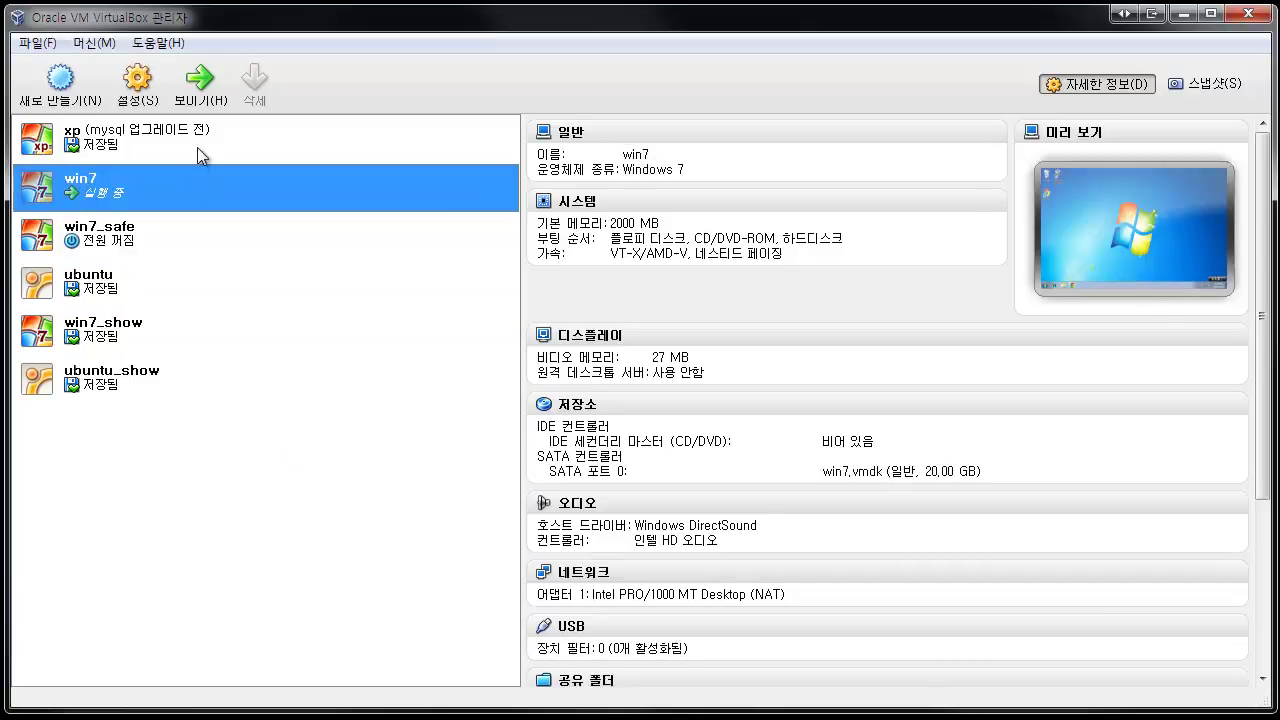
# Look through the xp, win7_safe and other virtual machines in the manager's list and compare their states
pyautogui.click(197, 147)
pyautogui.click(177, 250)
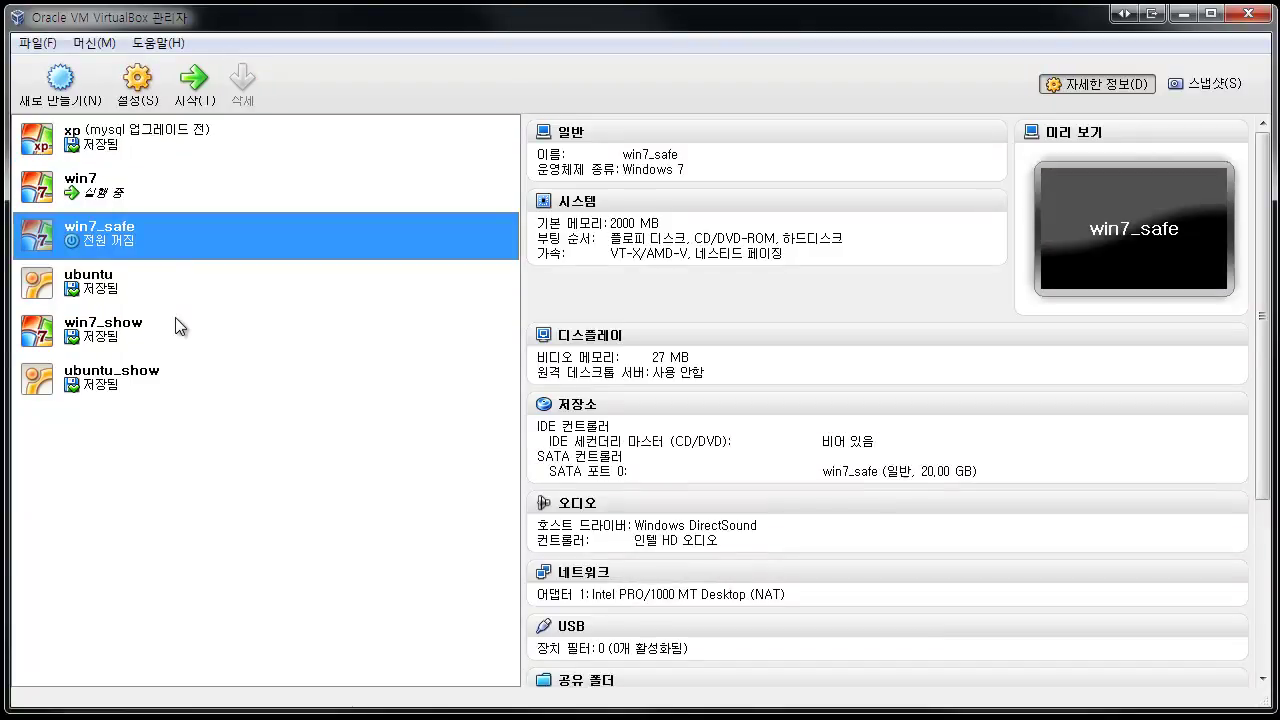
pyautogui.click(177, 340)
pyautogui.click(182, 370)
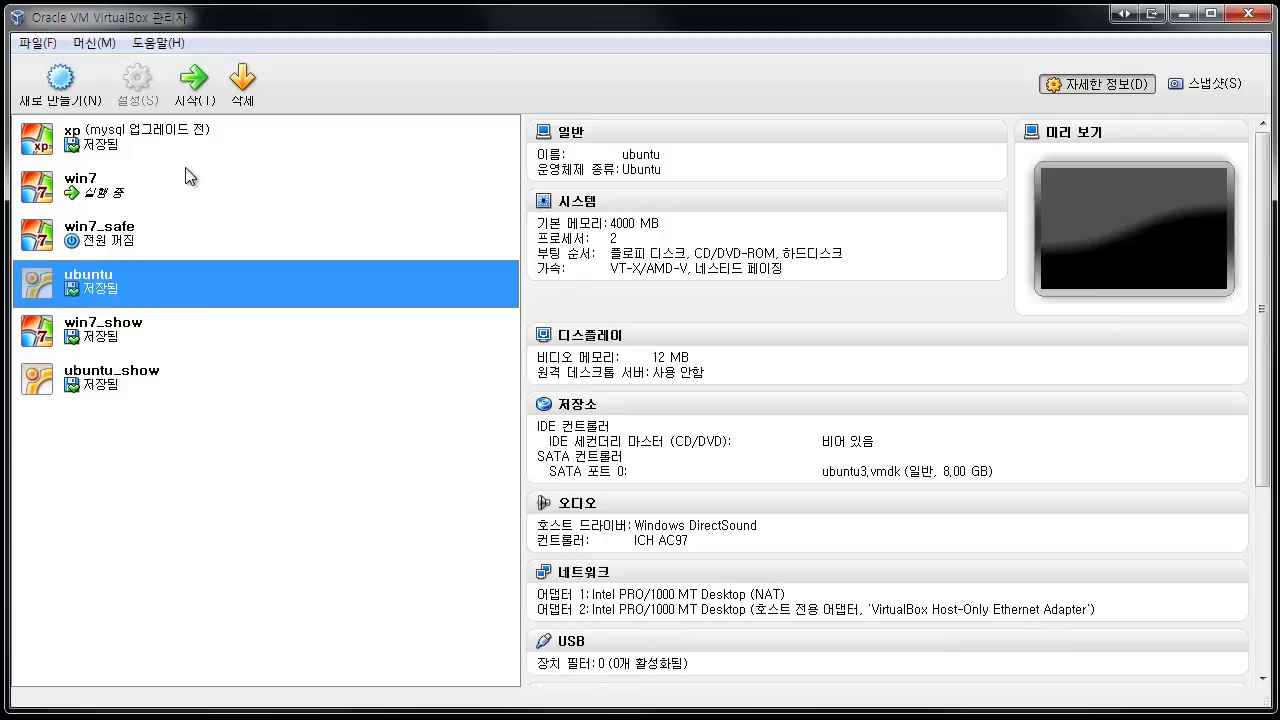
# Create a desktop shortcut for the ubuntu_show virtual machine
pyautogui.click(131, 389)
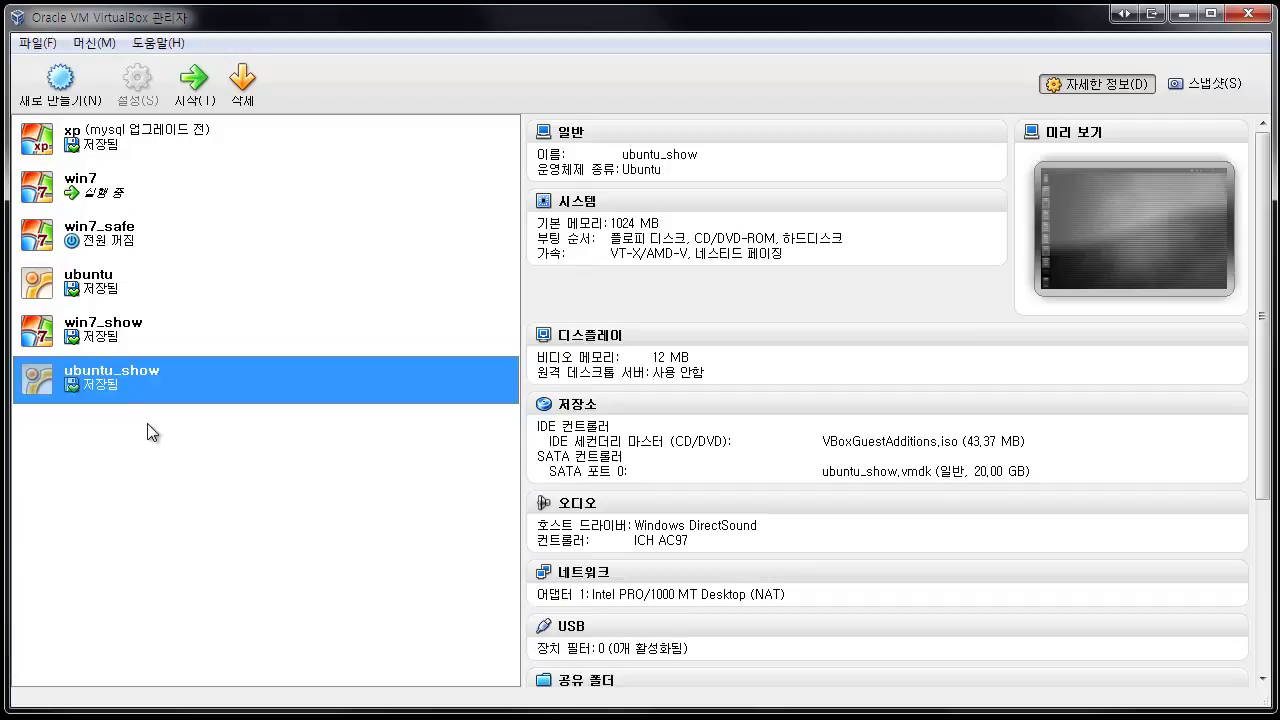
pyautogui.rightClick(112, 383)
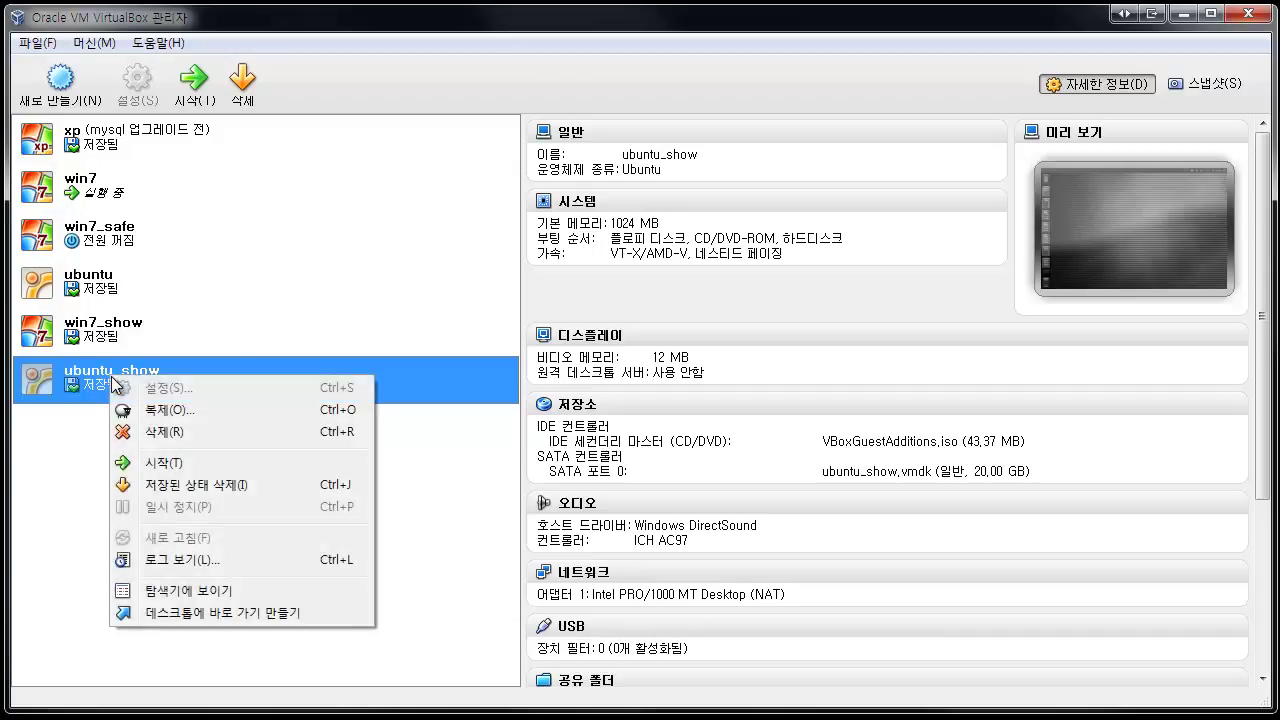
pyautogui.click(193, 612)
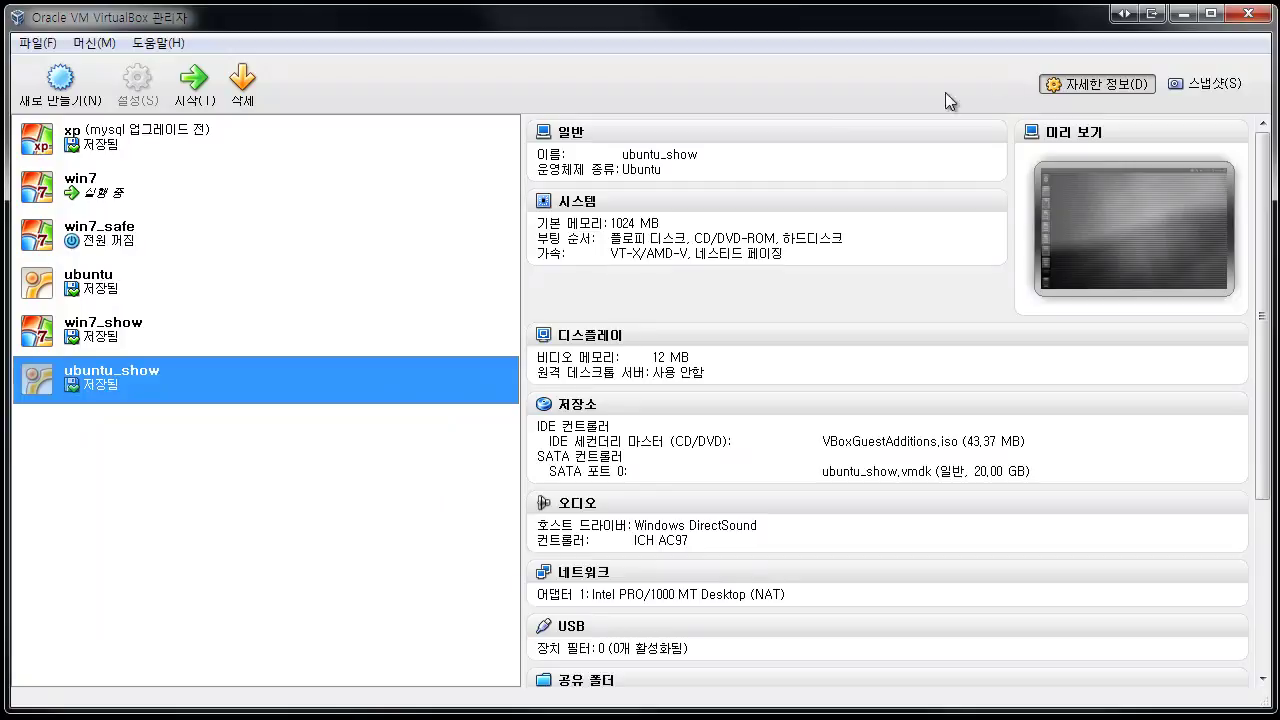
# Minimize the VirtualBox Manager, check the ubuntu_show shortcut on the desktop and return to the manager
pyautogui.click(1186, 13)
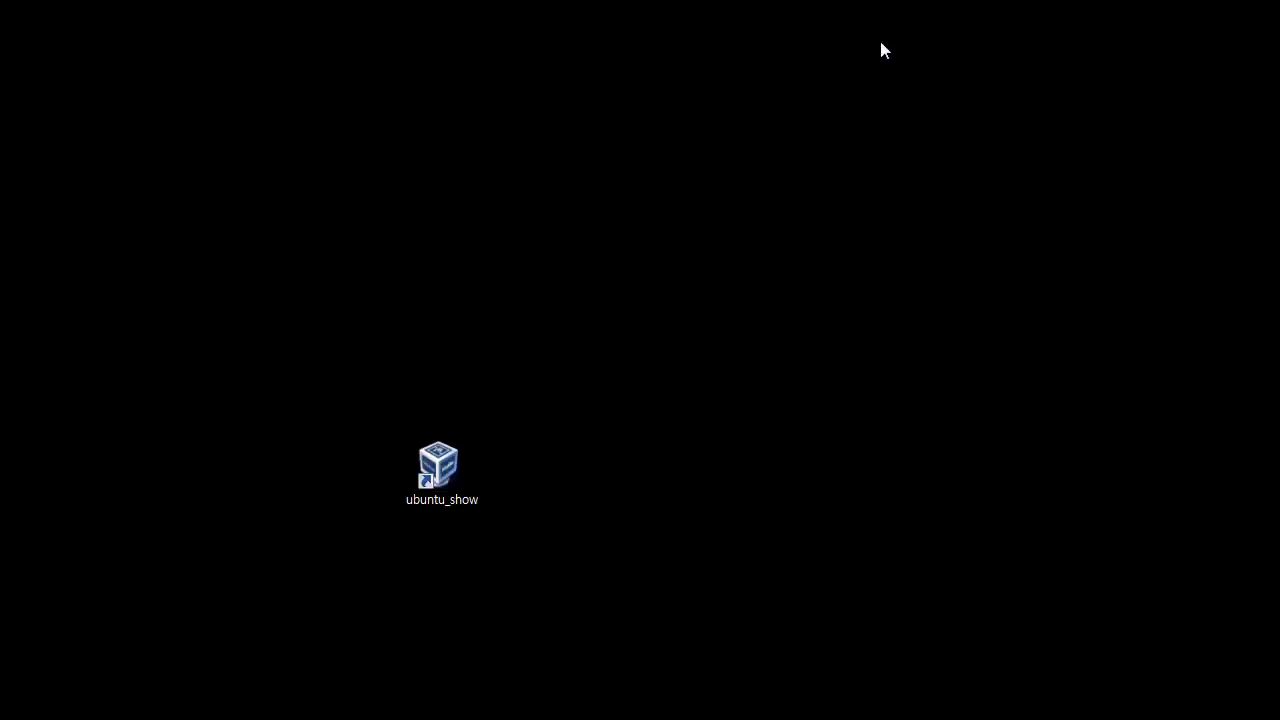
pyautogui.click(456, 475)
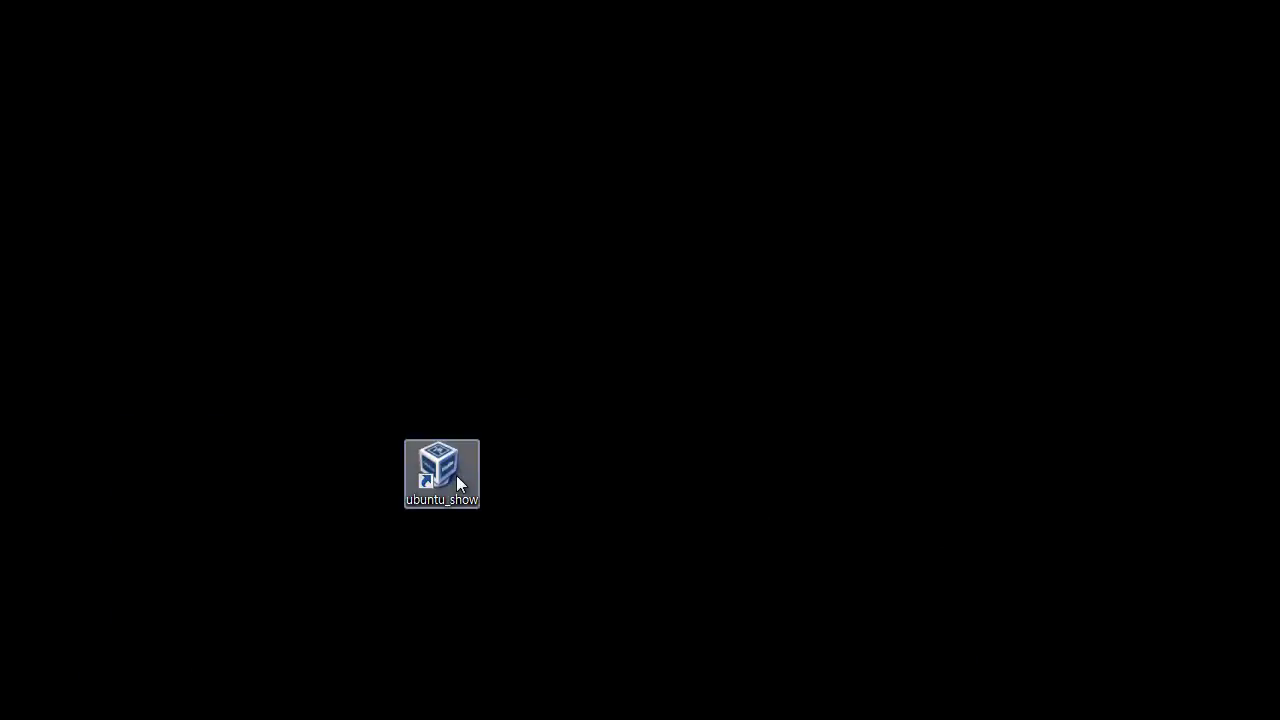
pyautogui.click(466, 529)
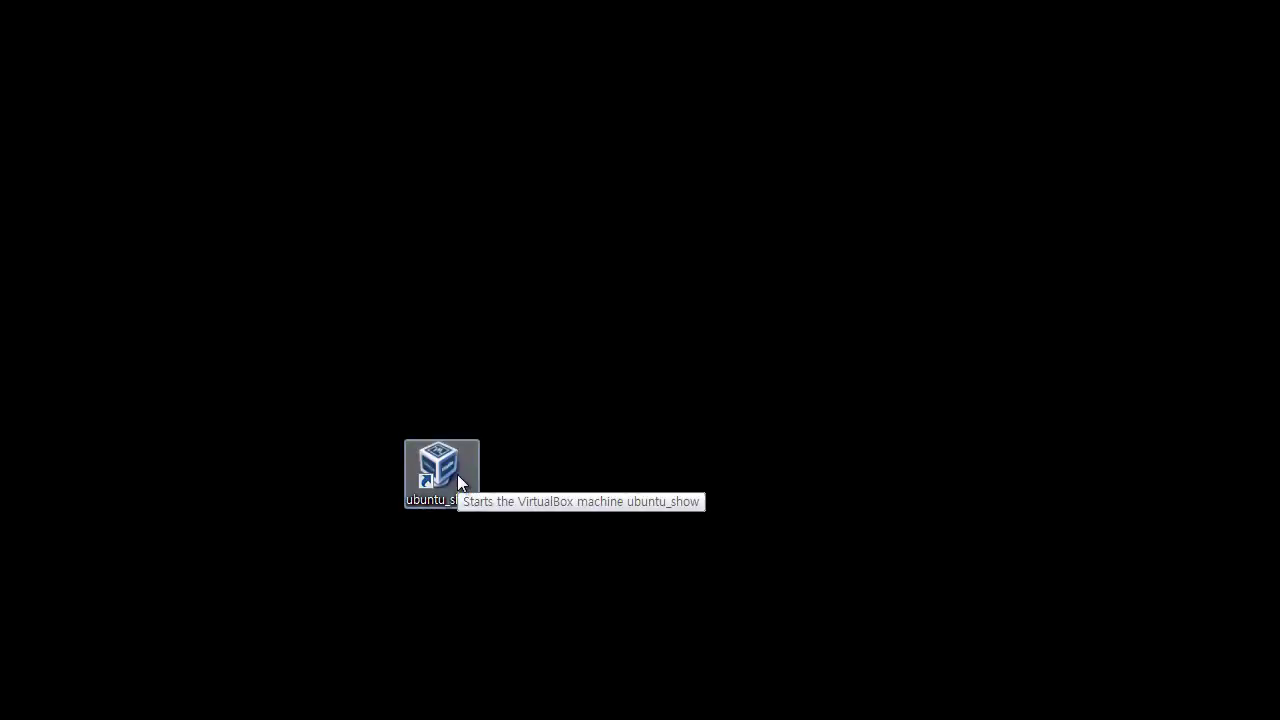
pyautogui.moveTo(242, 716)
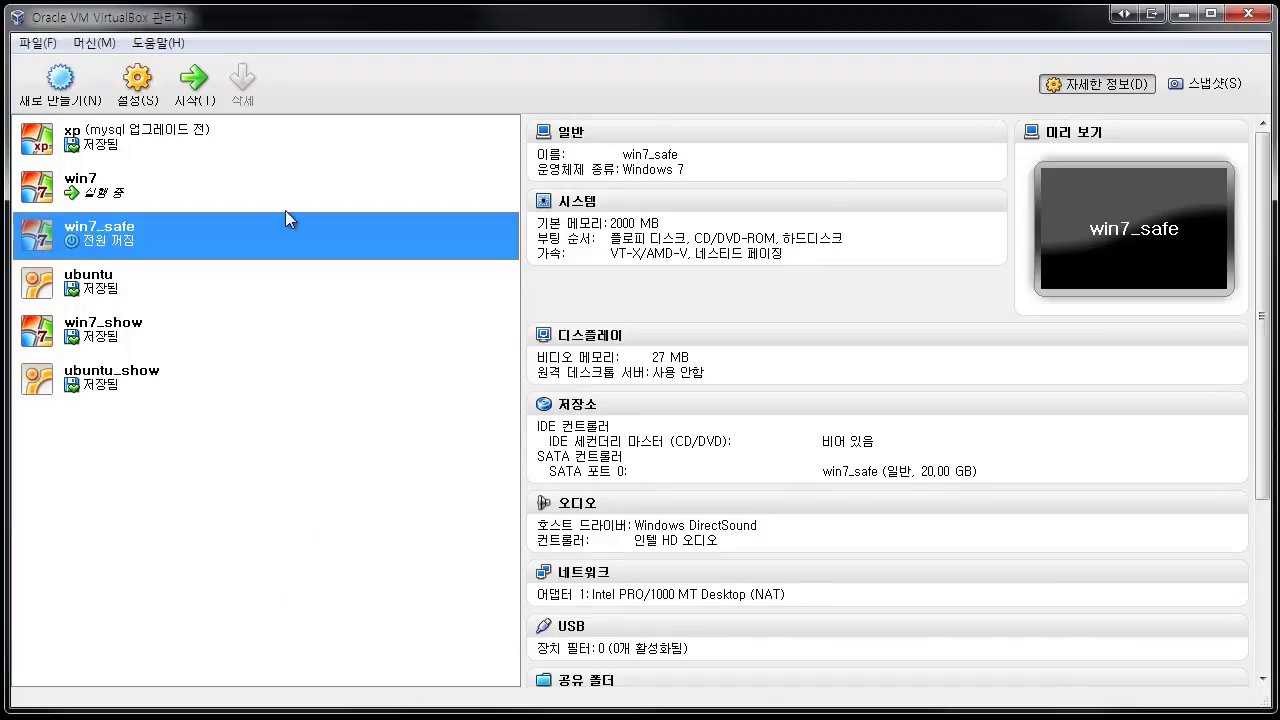
# Compare whether settings are available for the saved xp, running win7 and powered-off win7_safe machines
pyautogui.click(279, 192)
pyautogui.click(283, 160)
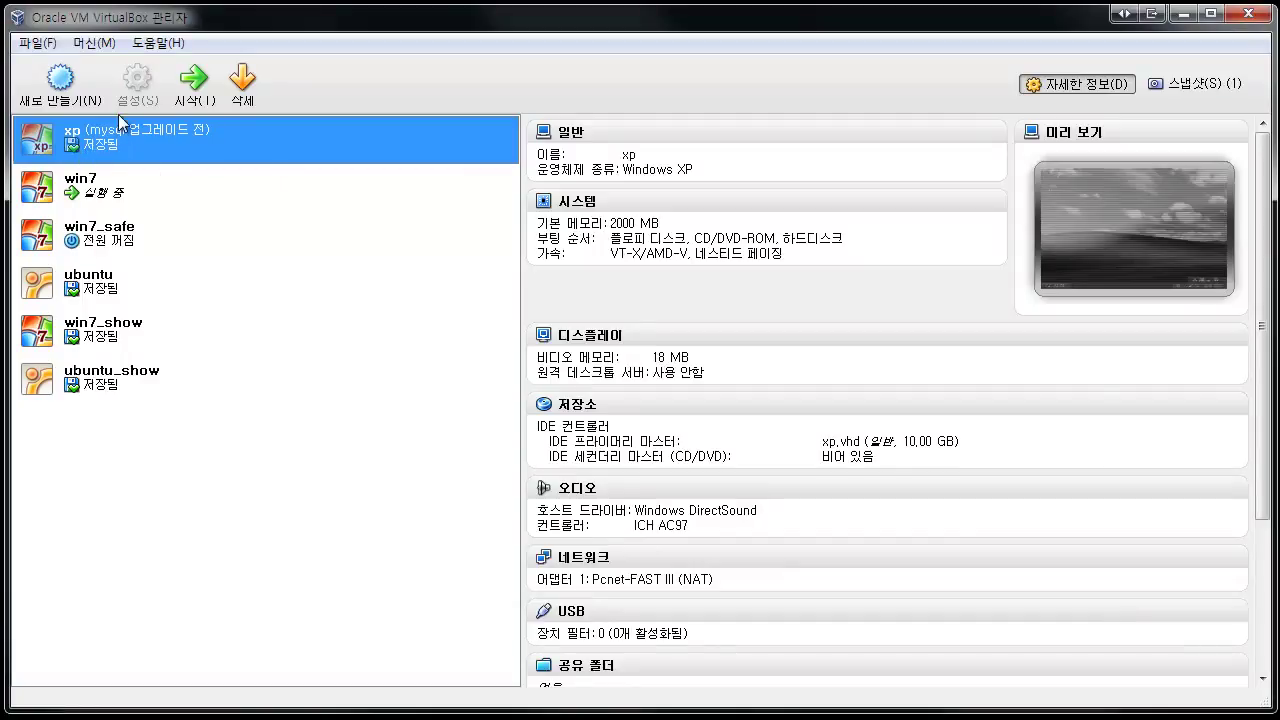
pyautogui.click(124, 198)
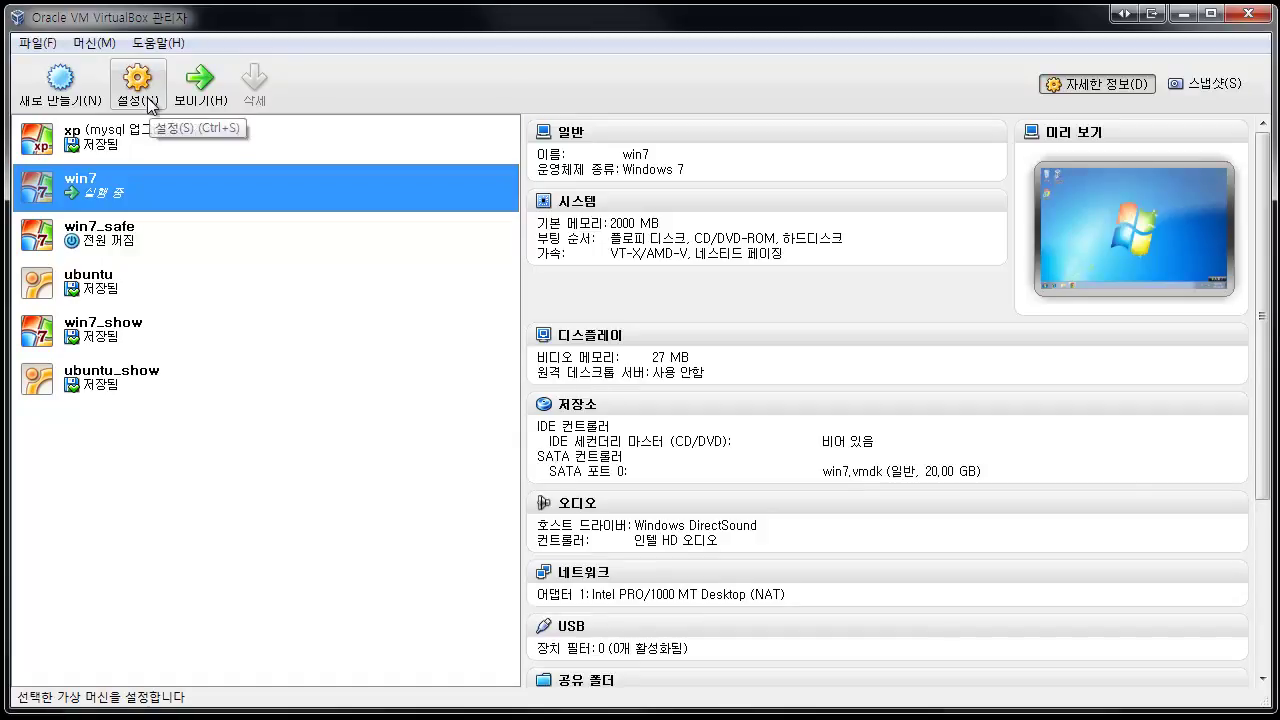
pyautogui.click(141, 144)
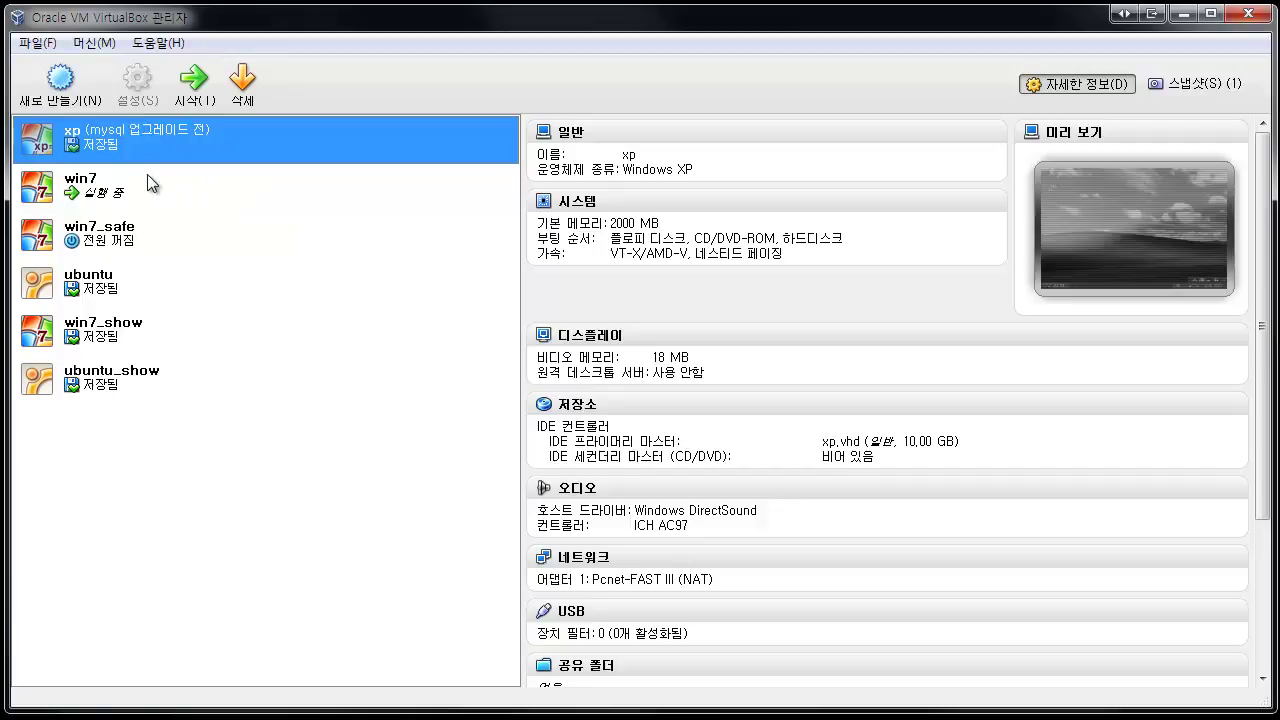
pyautogui.press('Down')
pyautogui.press('Down')
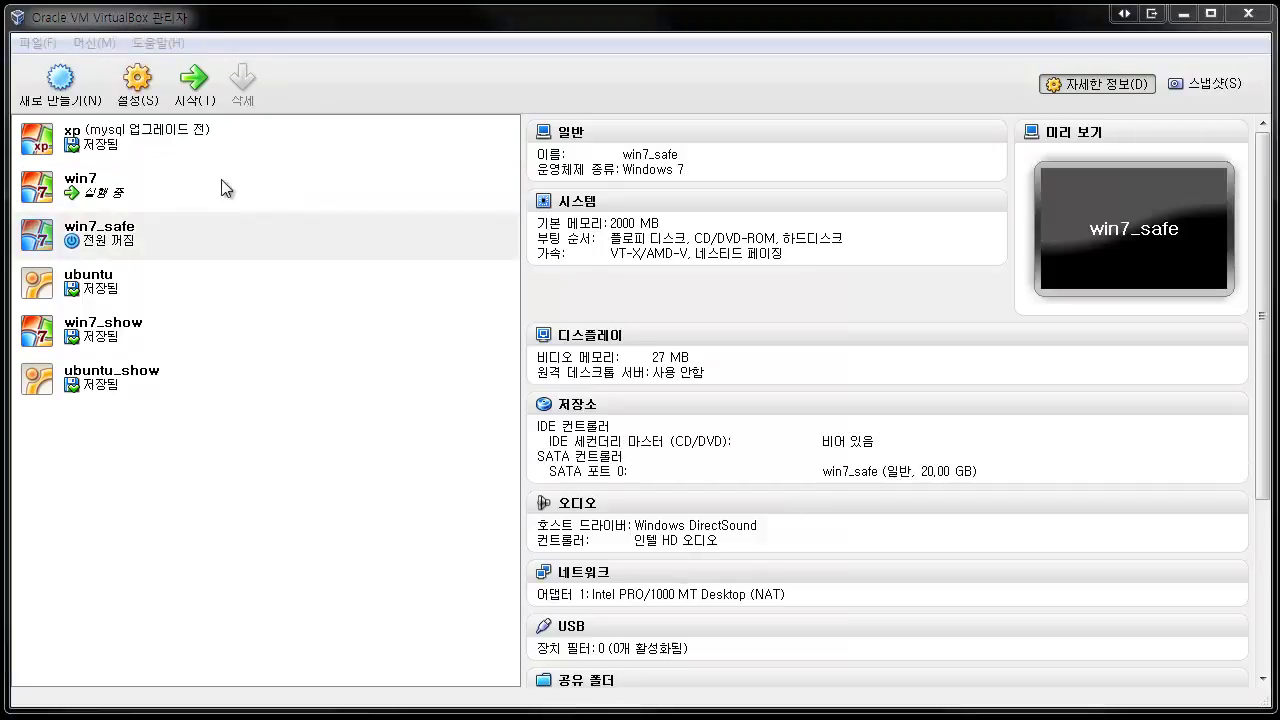
# Open the settings of the powered-off win7_safe machine and review its general basic and advanced options
pyautogui.click(102, 248)
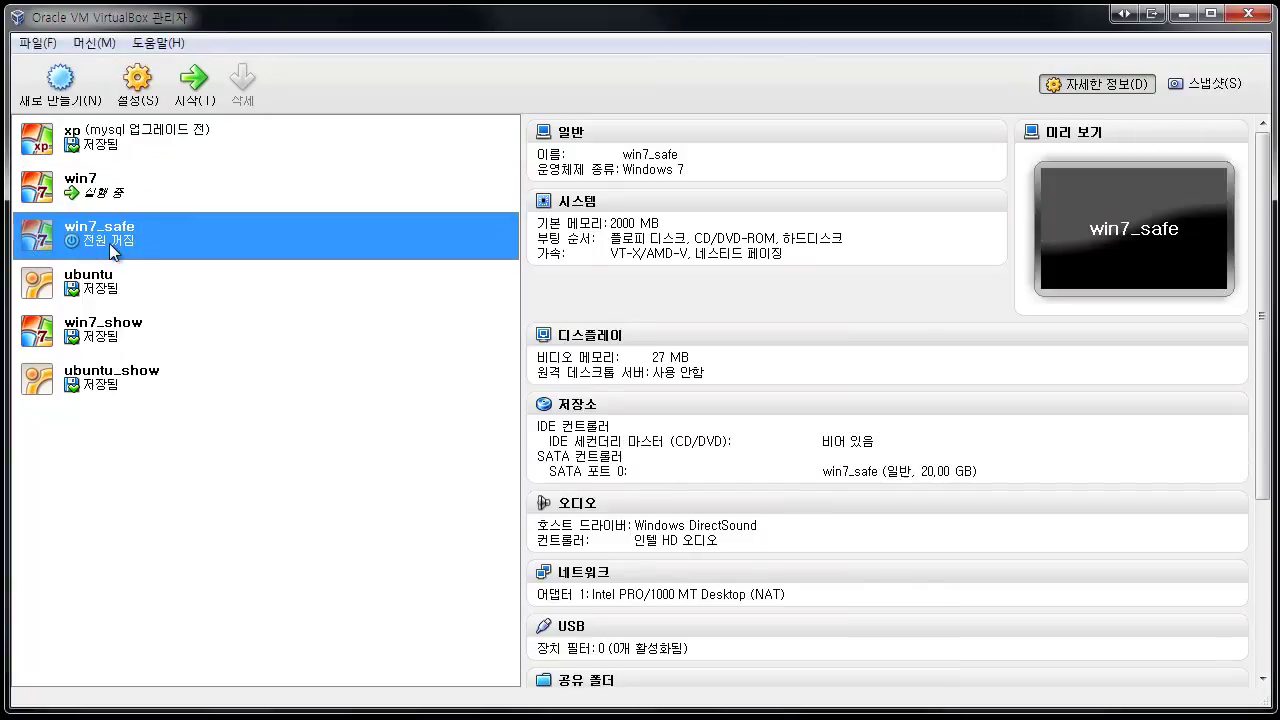
pyautogui.click(142, 92)
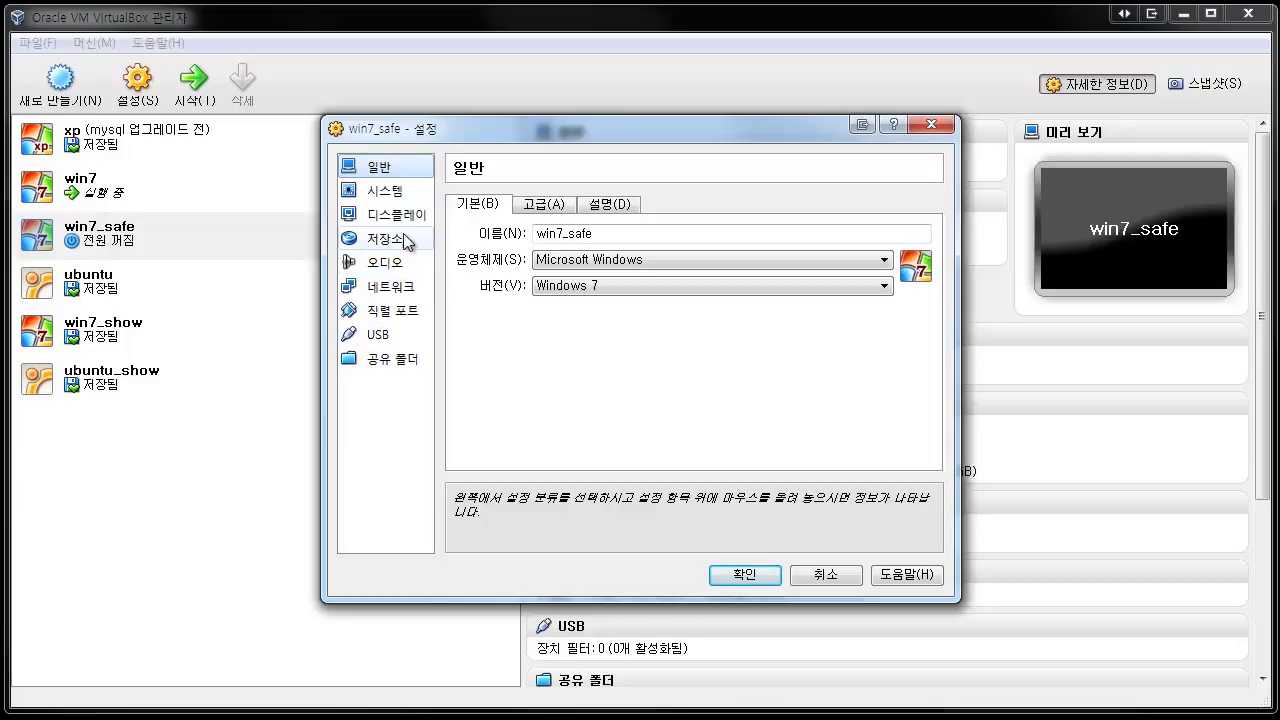
pyautogui.click(400, 195)
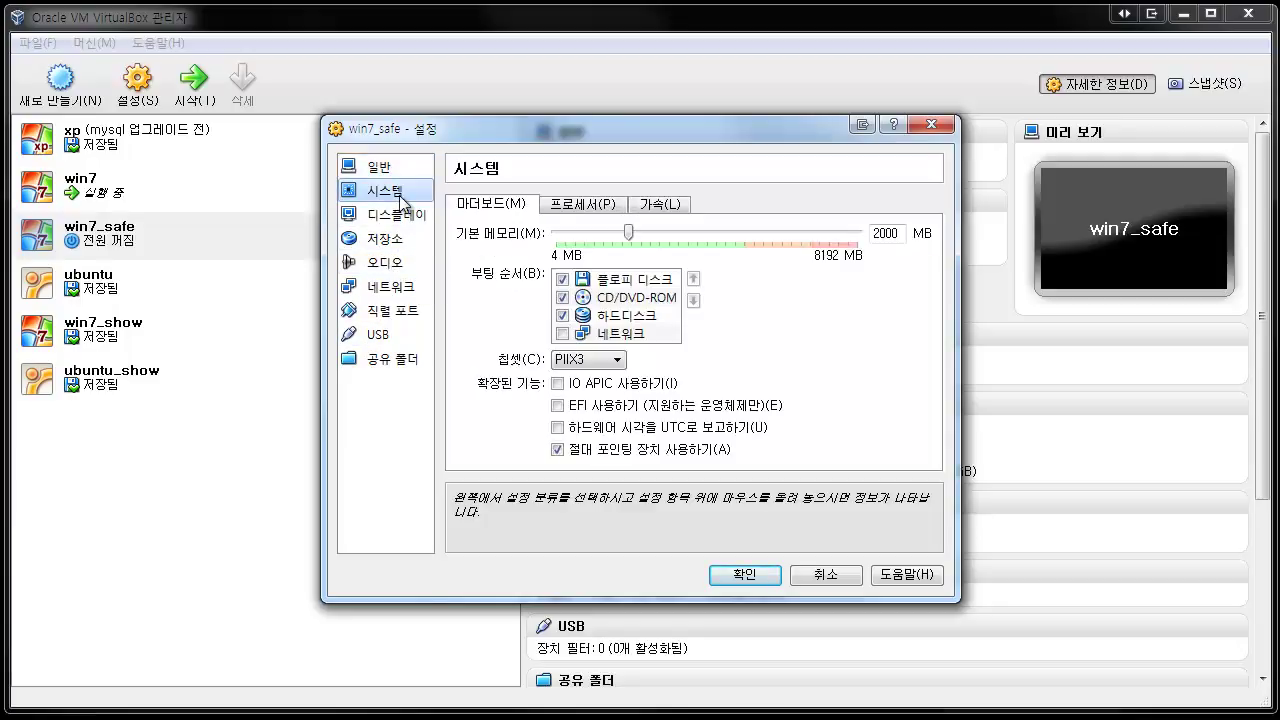
pyautogui.click(395, 172)
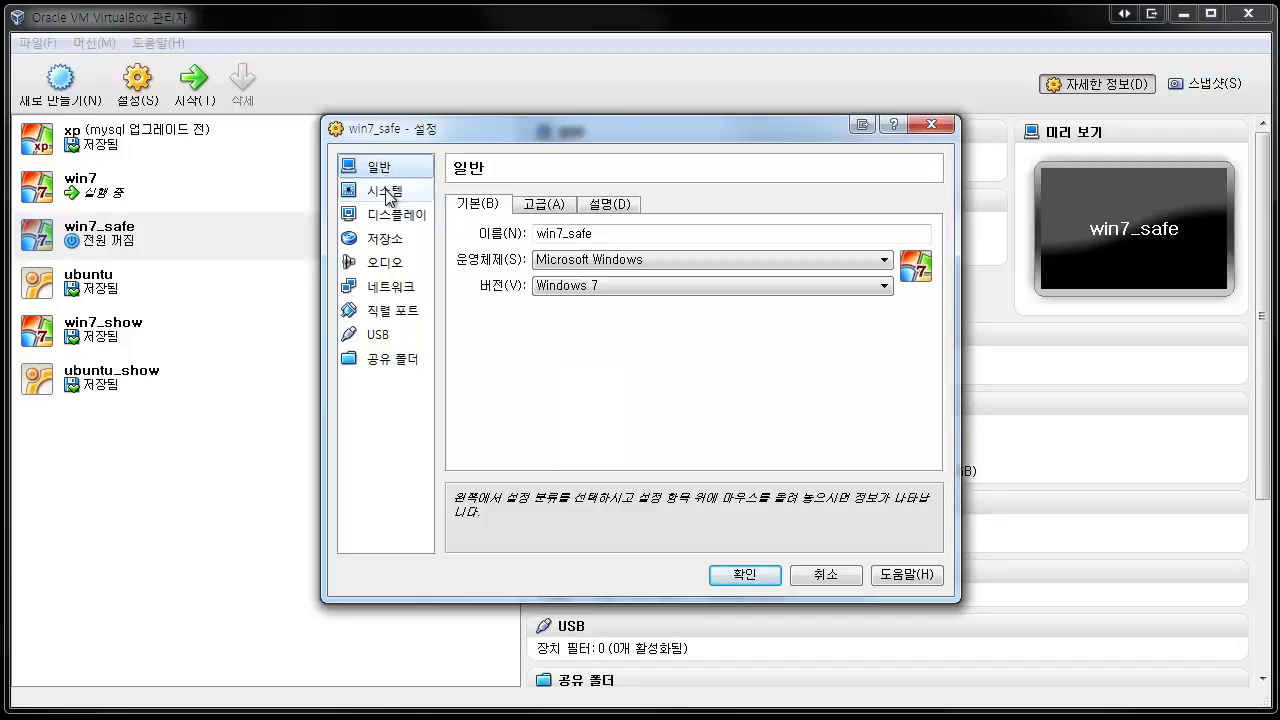
pyautogui.moveTo(620, 234); pyautogui.dragTo(497, 238)
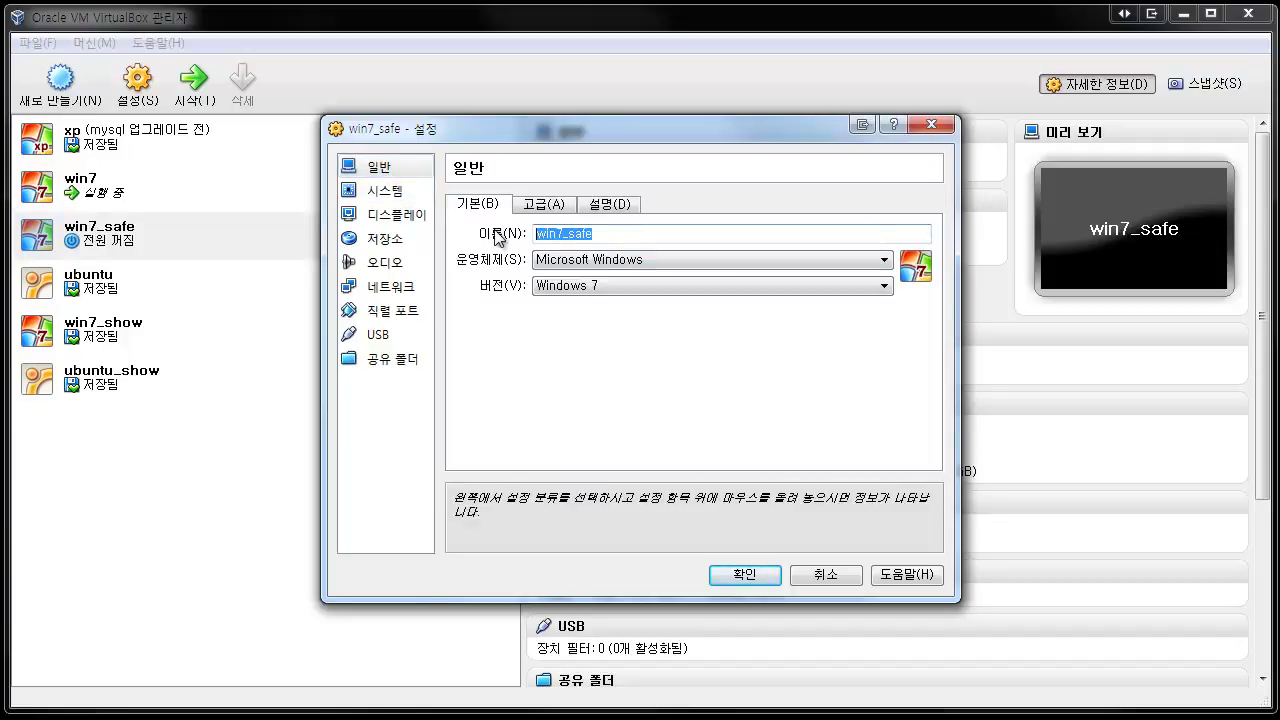
pyautogui.click(543, 204)
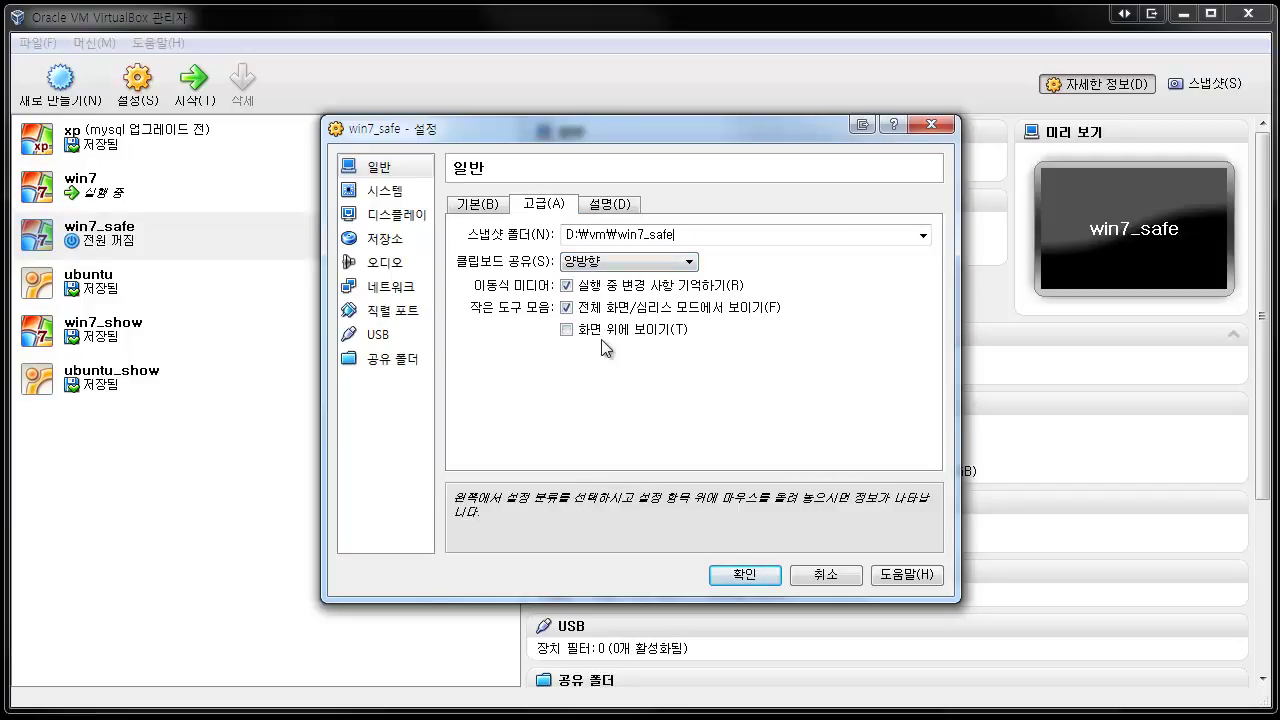
# Adjust the base memory of win7_safe to about 1170 MB in the system motherboard settings
pyautogui.click(370, 192)
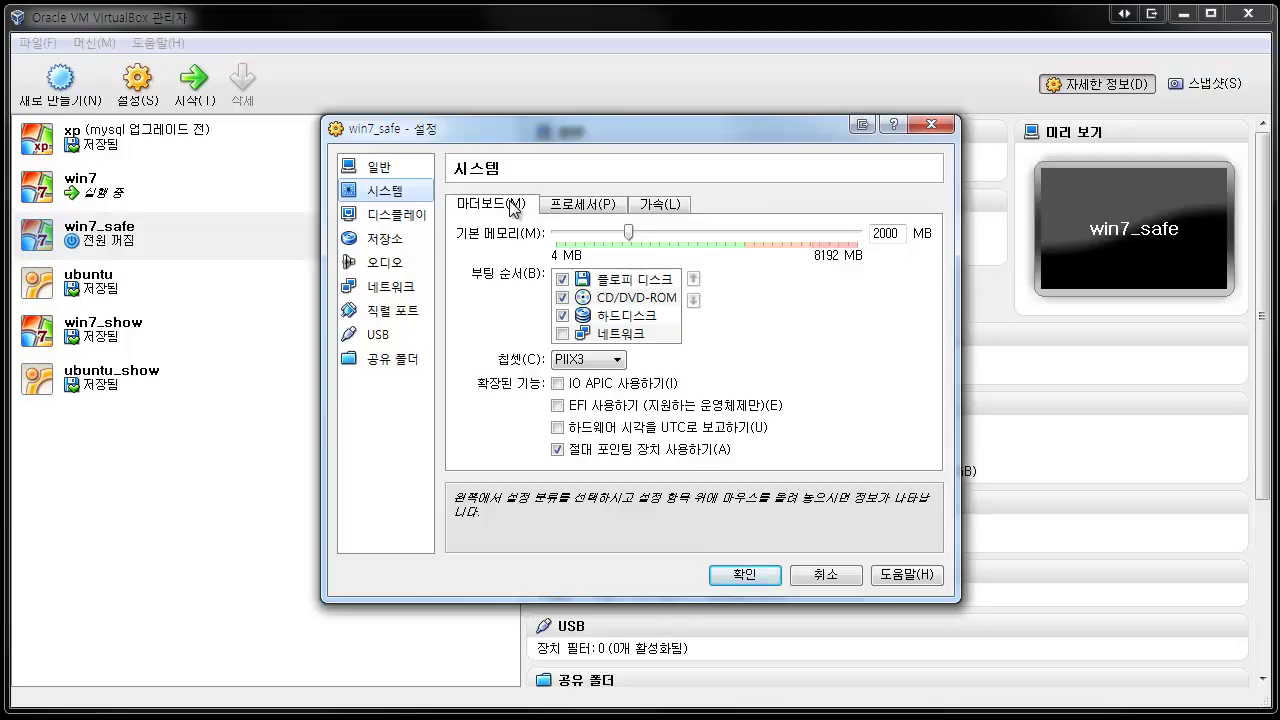
pyautogui.moveTo(630, 233); pyautogui.dragTo(601, 233)
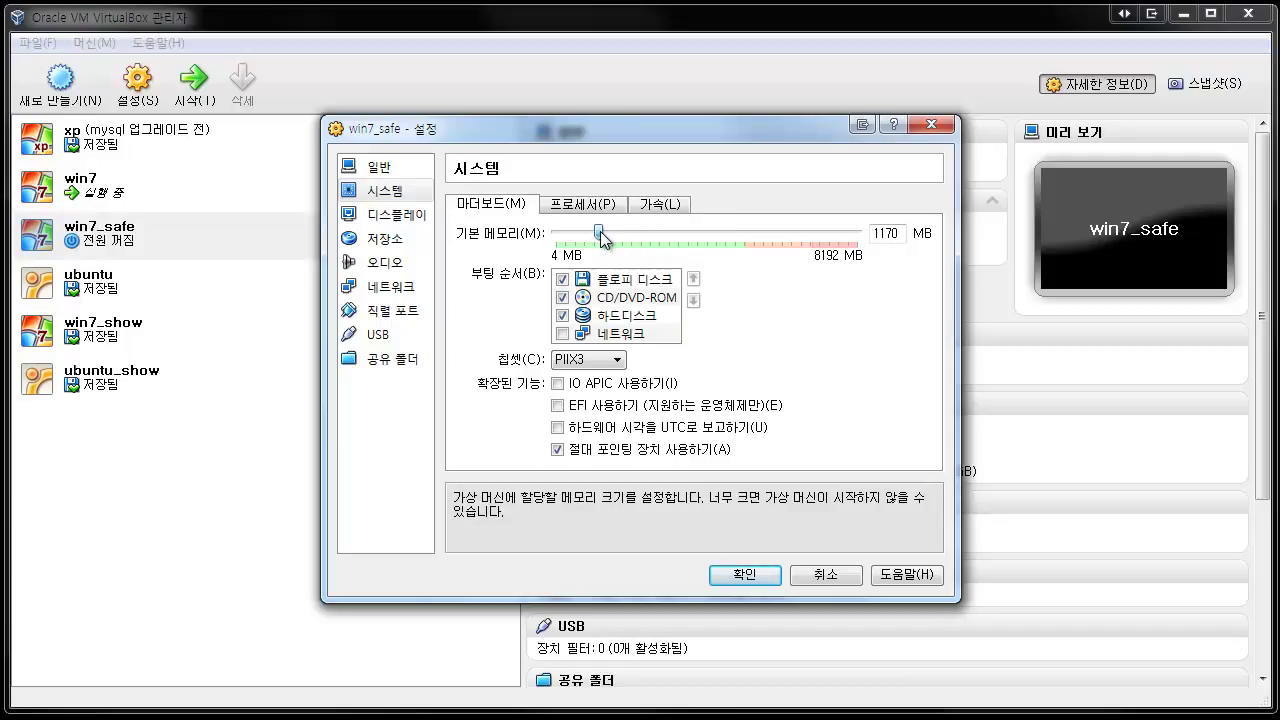
pyautogui.click(895, 224)
pyautogui.press('BackSpace')
pyautogui.write('8')
pyautogui.click(596, 234)
# Review the processor count, execution cap and hardware virtualization options in win7_safe's system settings
pyautogui.click(566, 208)
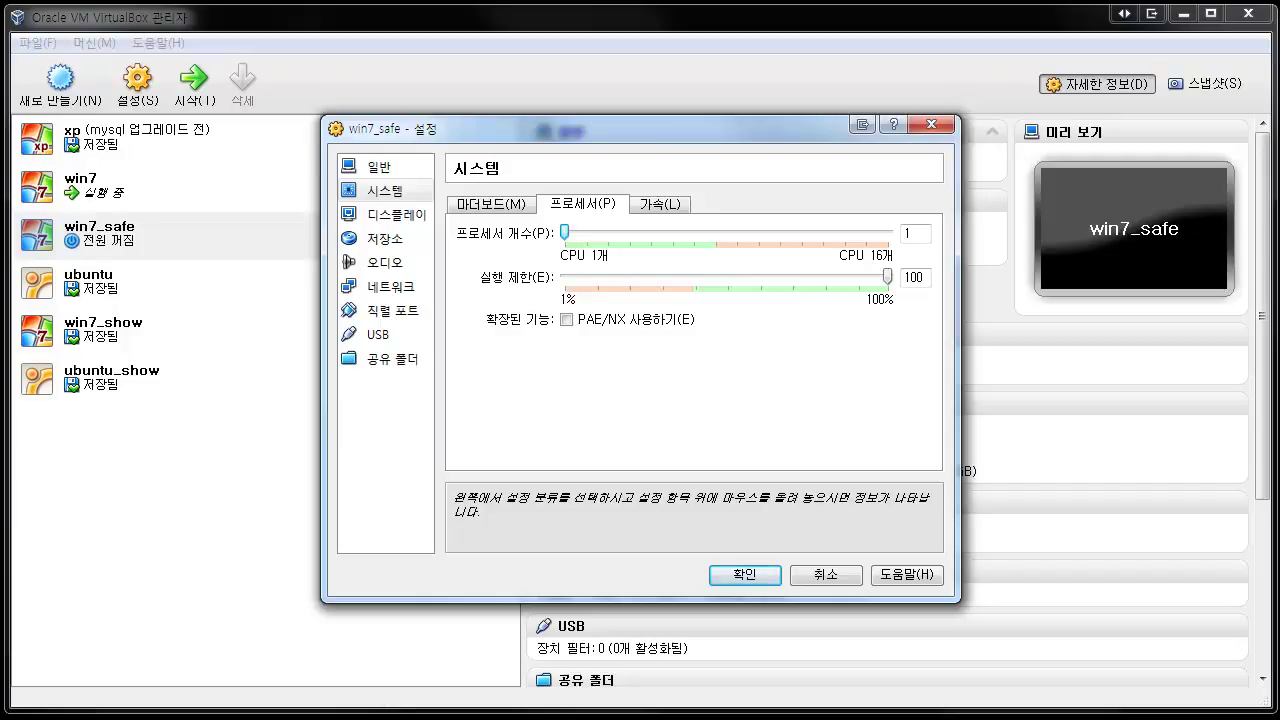
pyautogui.moveTo(576, 242)
pyautogui.mouseDown()
pyautogui.moveTo(780, 243)
pyautogui.moveTo(562, 236)
pyautogui.mouseUp()
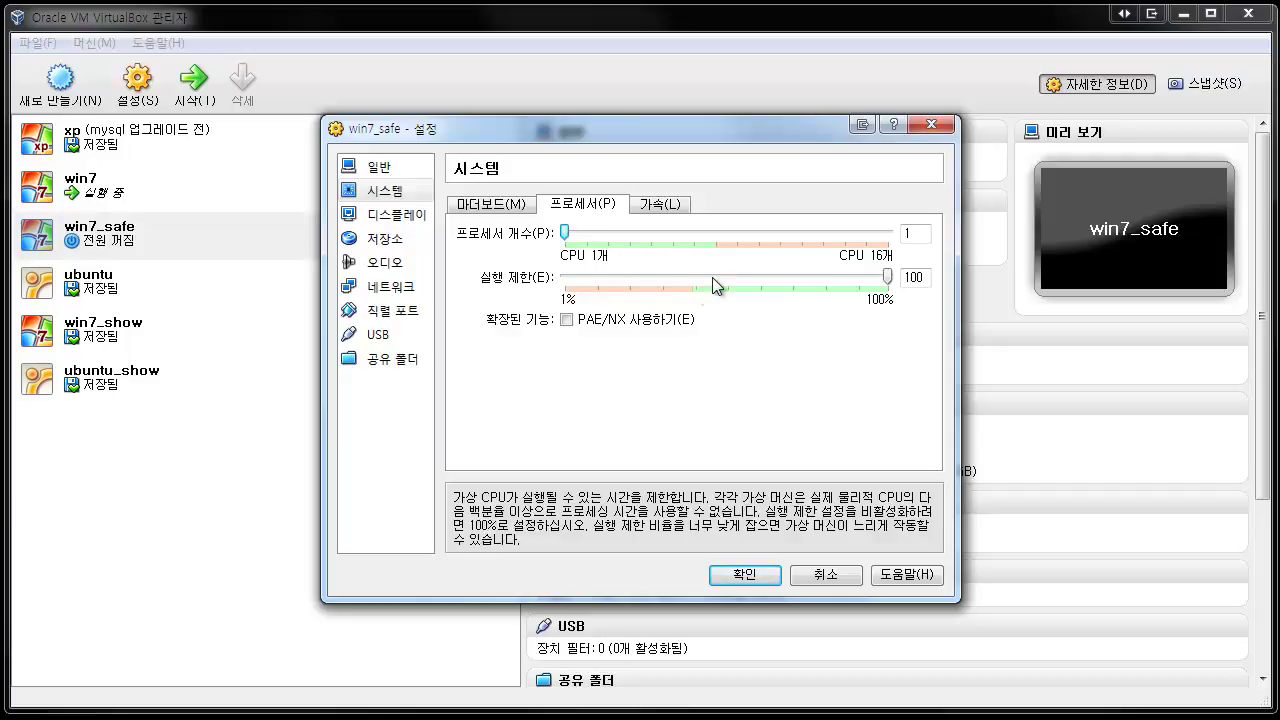
pyautogui.click(677, 210)
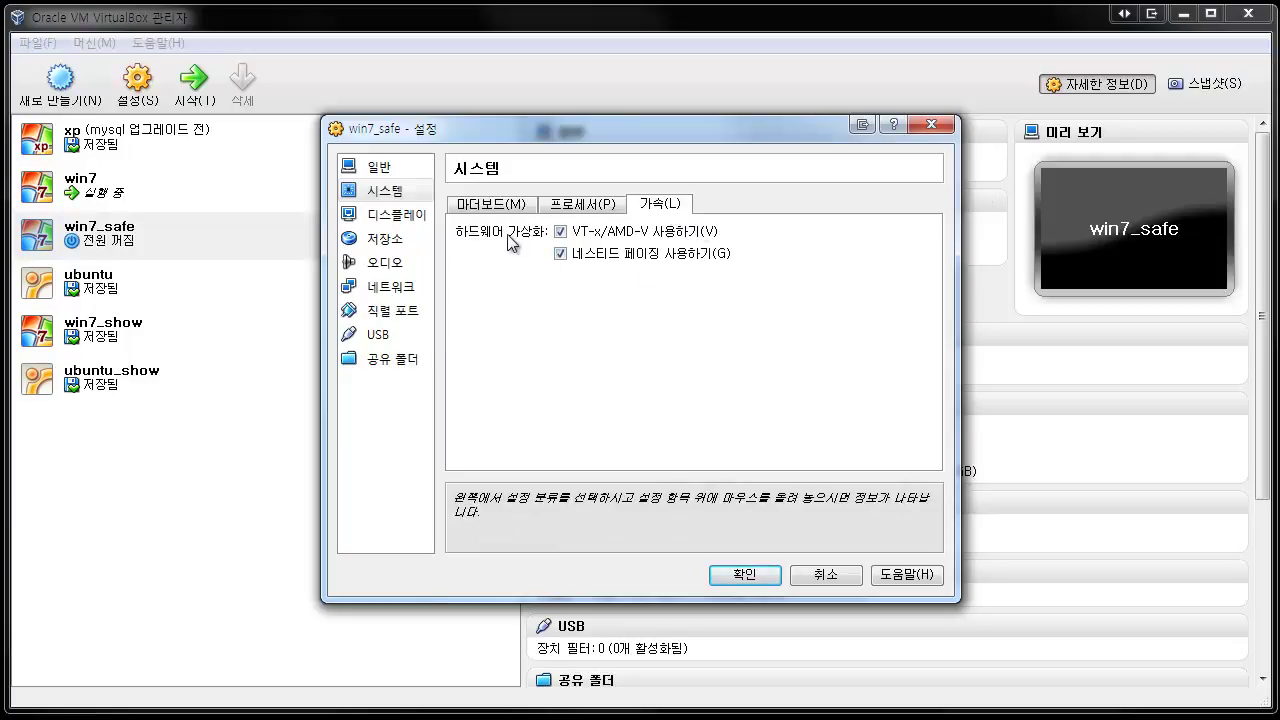
pyautogui.moveTo(565, 254)
pyautogui.hotkey('alt', 'p')
# Open win7_safe's display settings and examine the video memory option
pyautogui.click(405, 214)
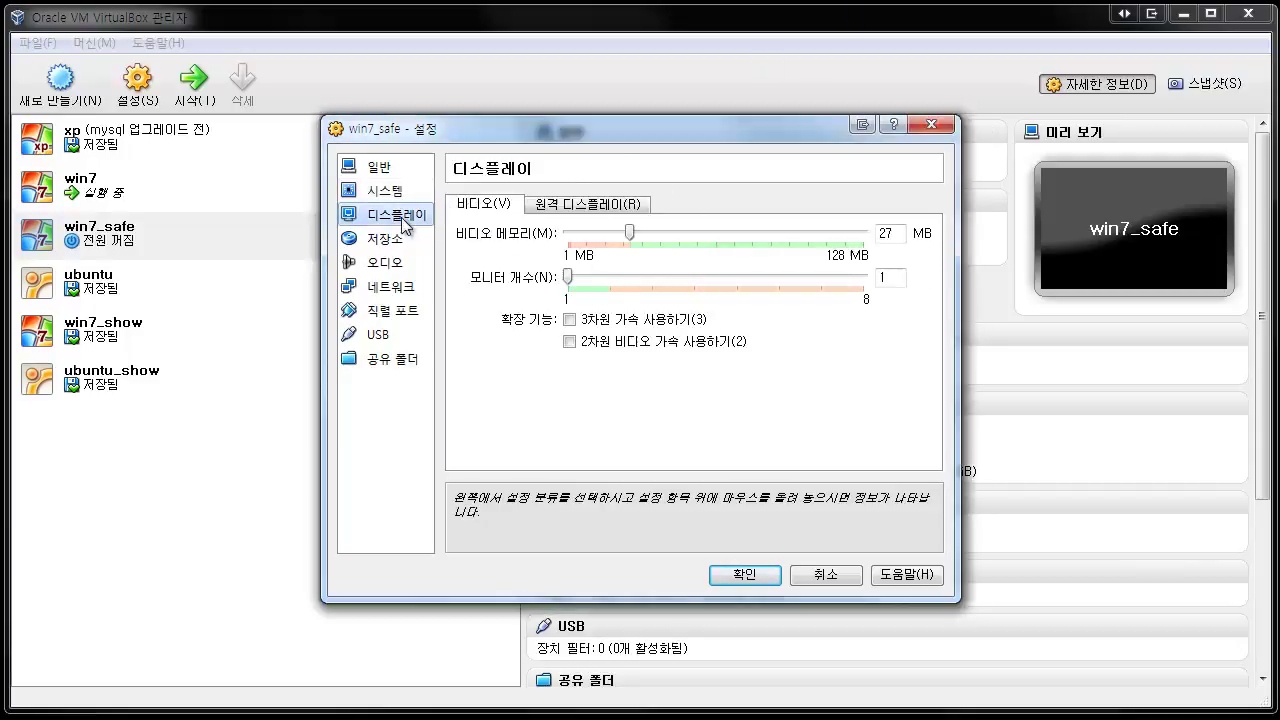
pyautogui.moveTo(564, 232)
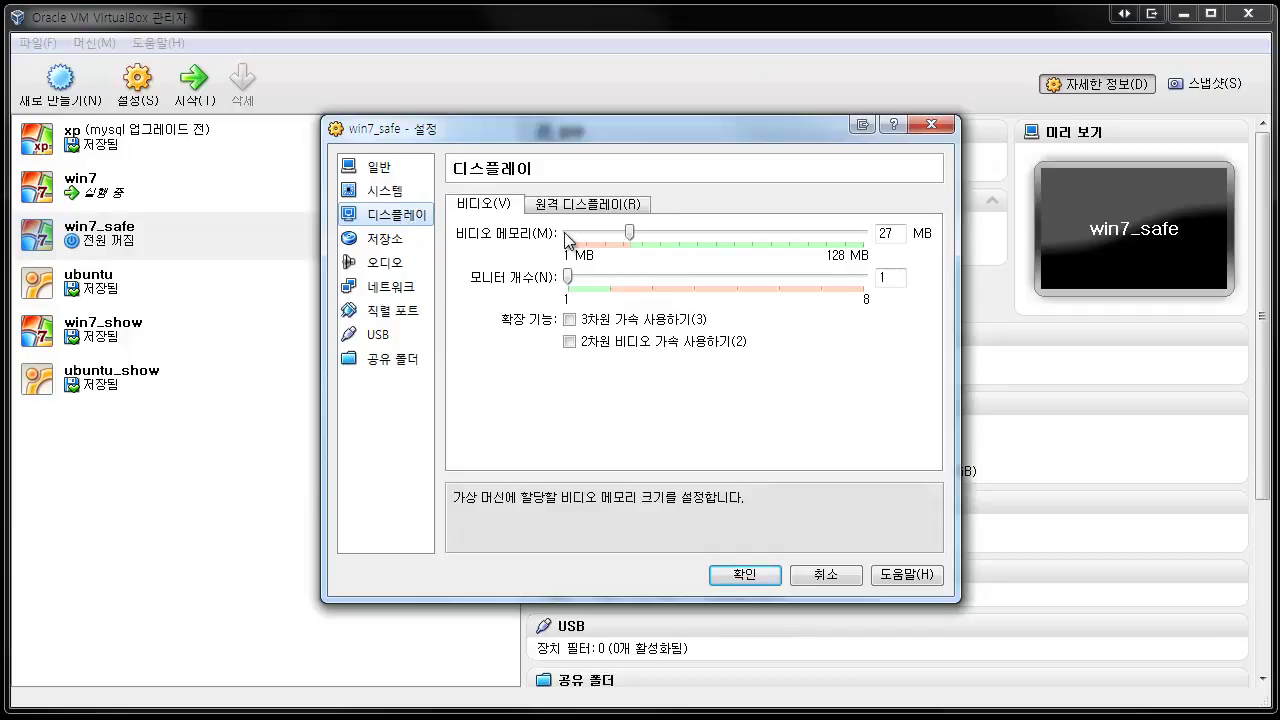